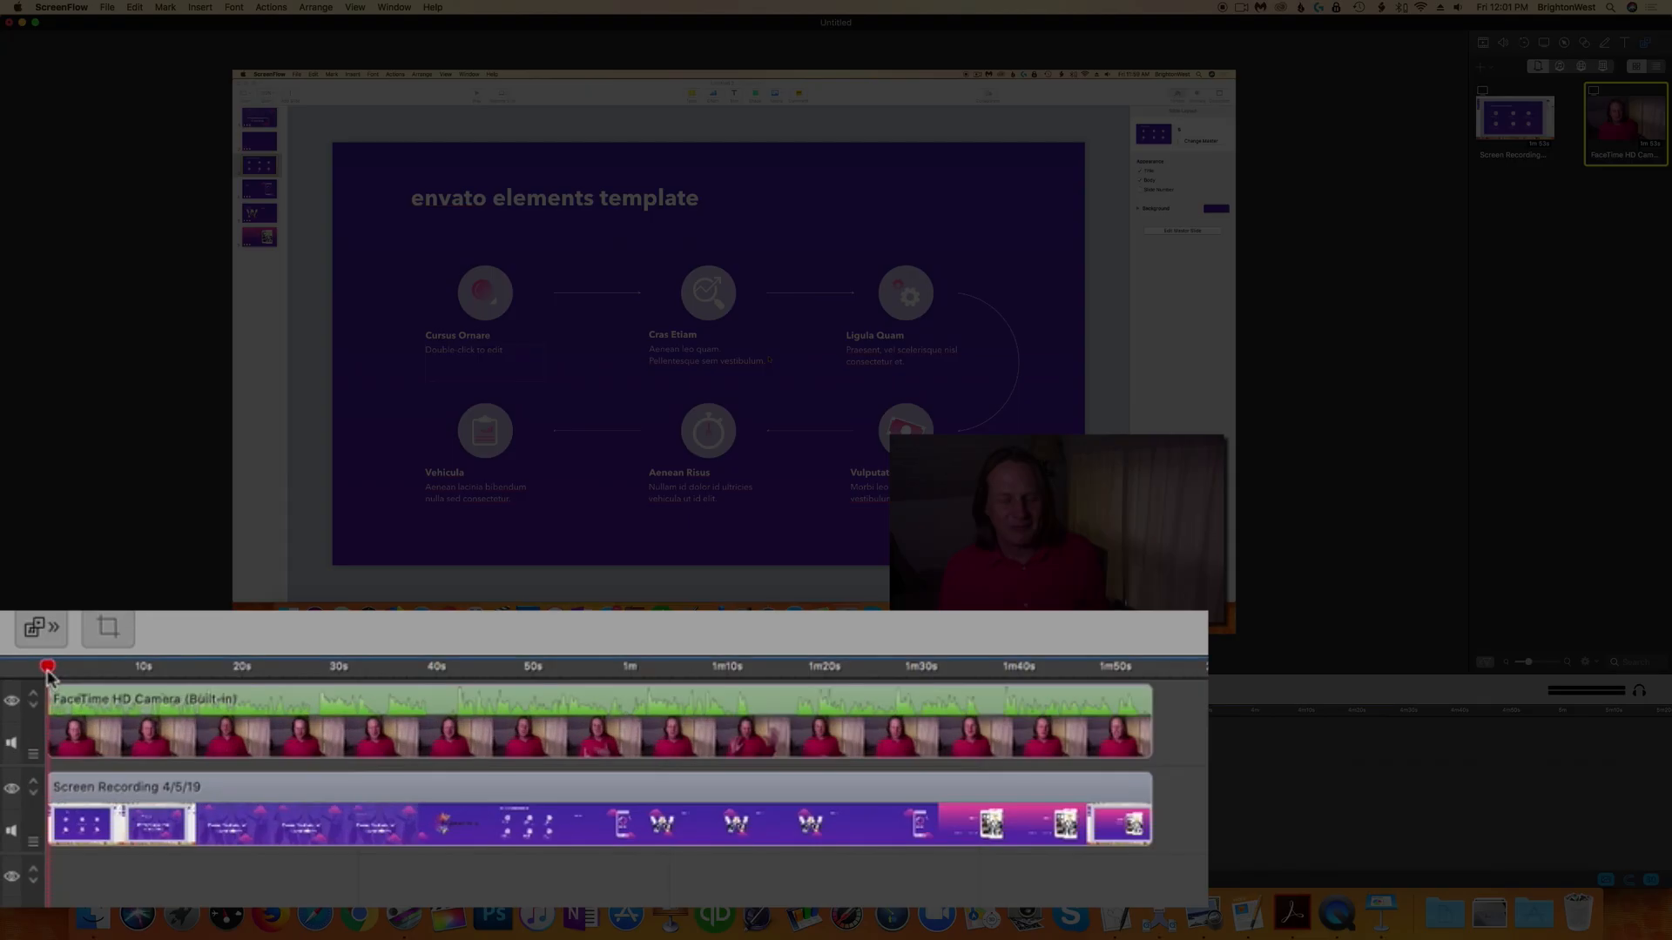
Step: Review the recording by scrubbing through the timeline and playing it from the start
left_click_drag(26, 712, 443, 690)
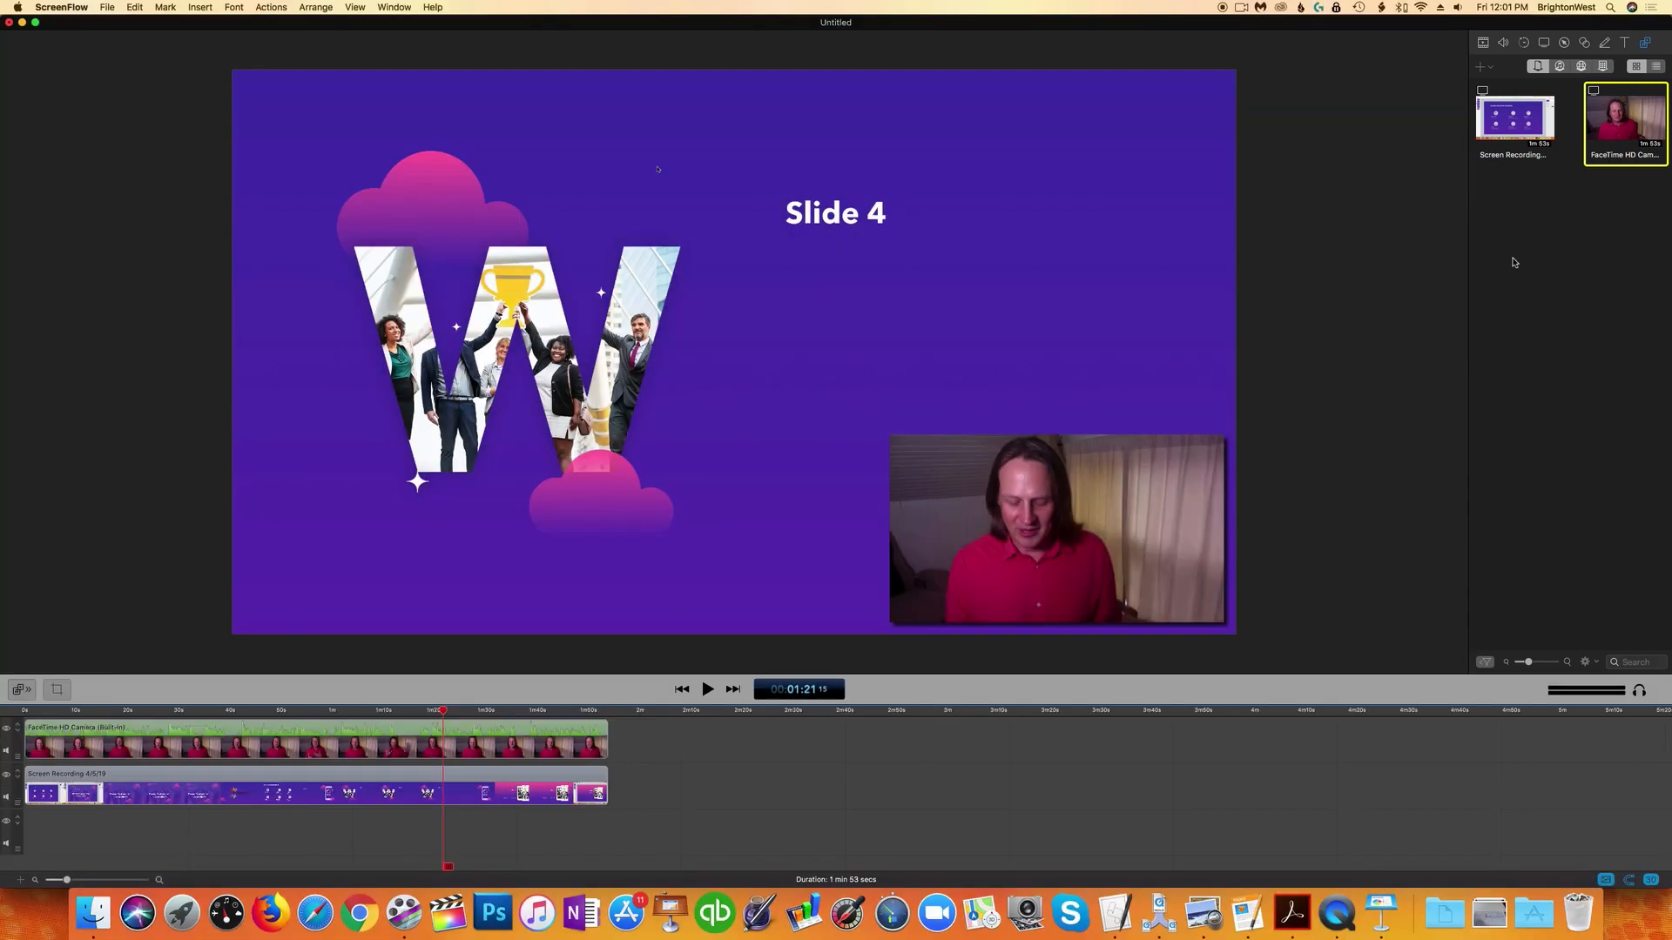
mouse_move(1613, 130)
left_click_drag(1613, 131, 1581, 289)
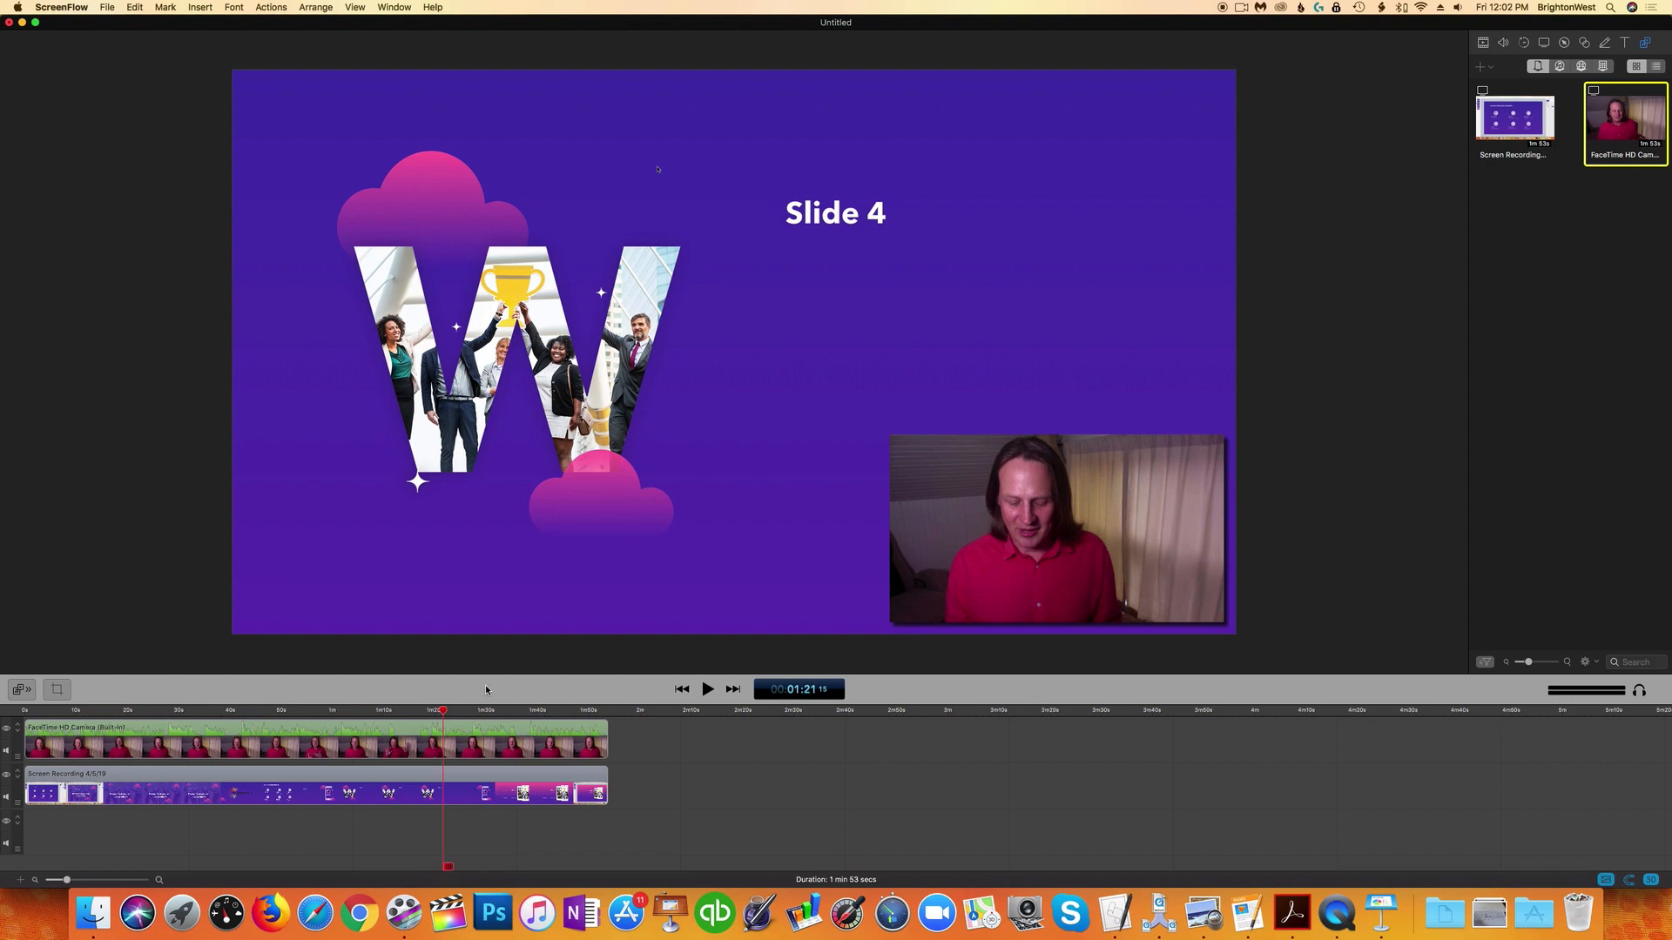
left_click_drag(444, 714, 29, 710)
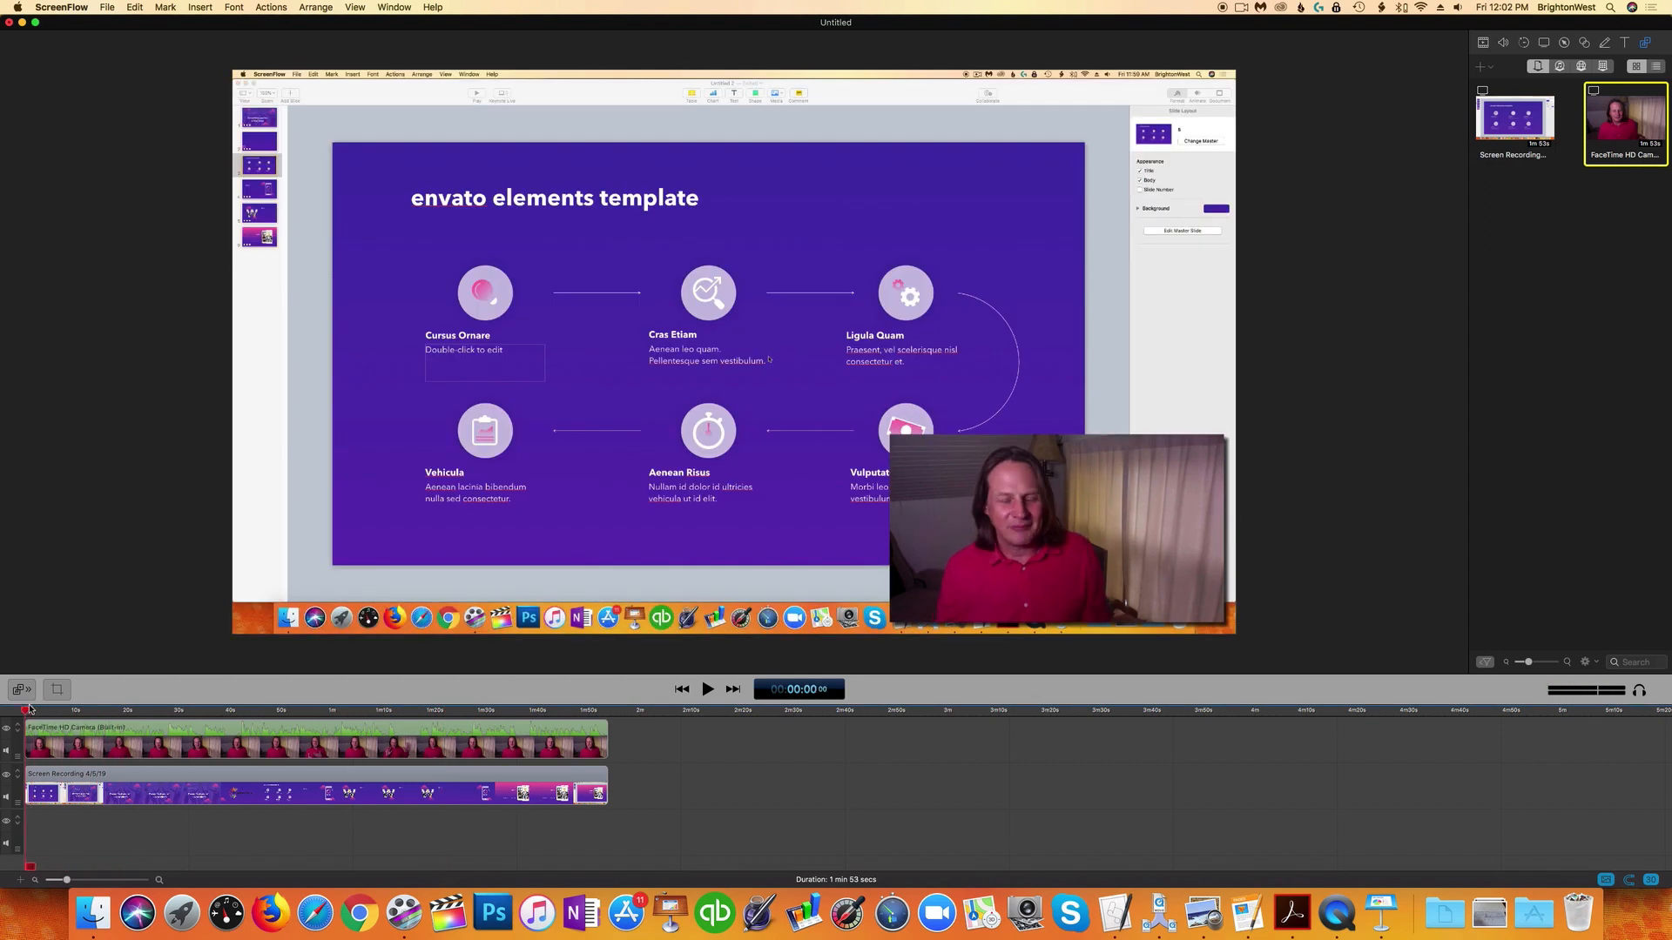
key("space")
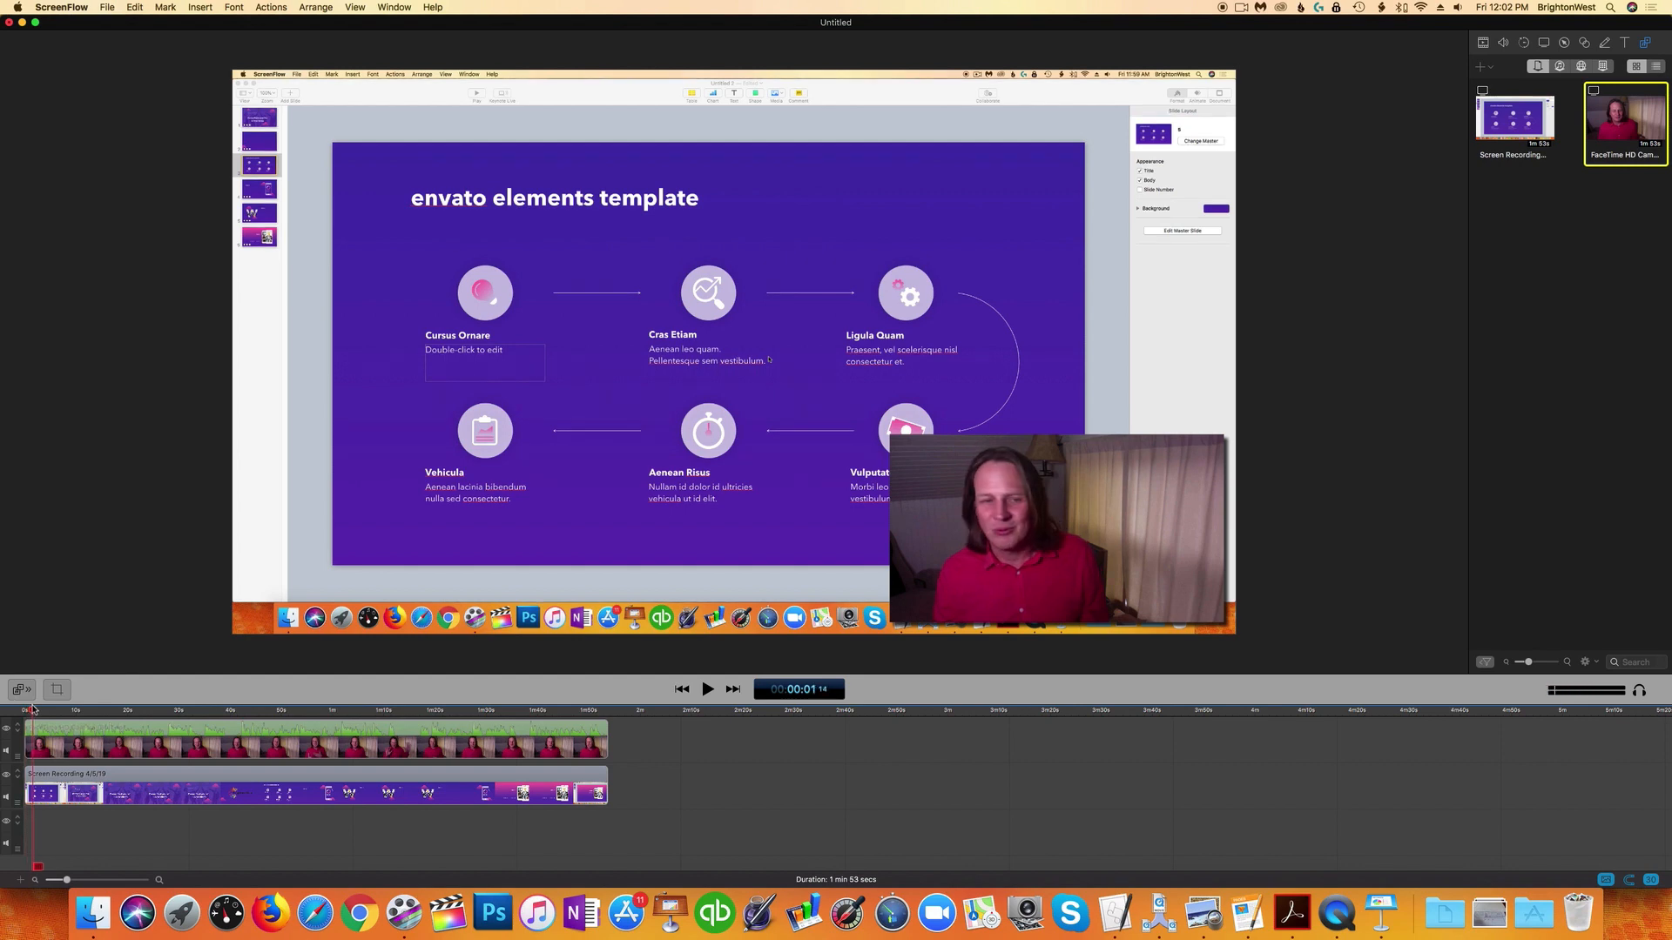
left_click(80, 711)
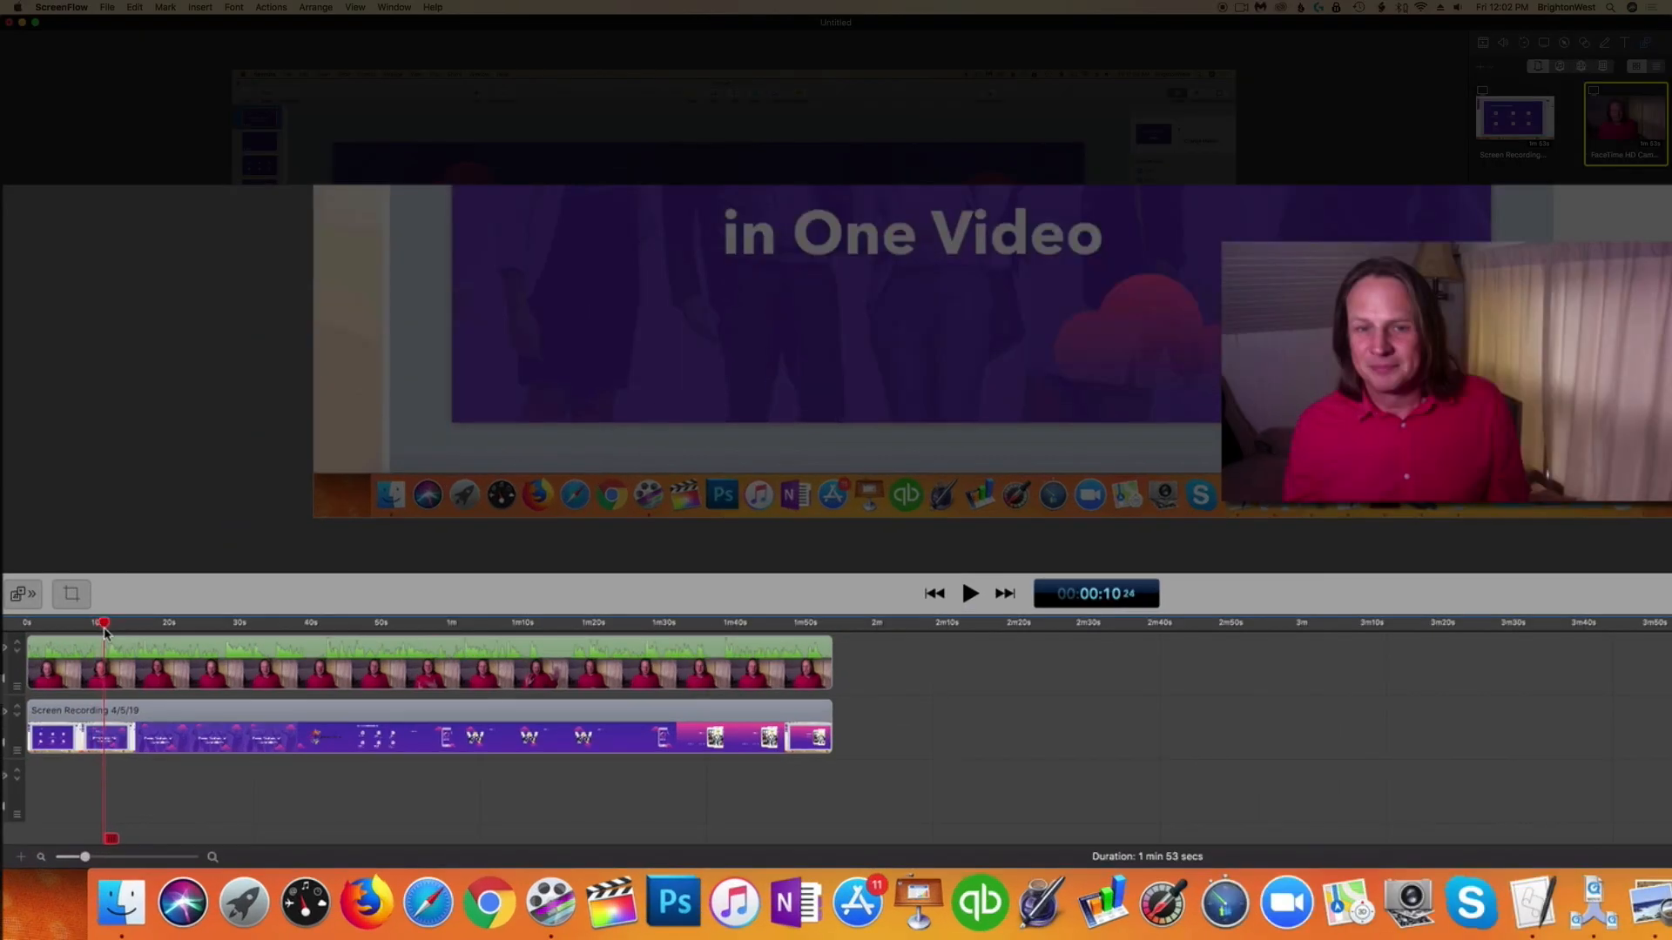
left_click_drag(105, 630, 139, 638)
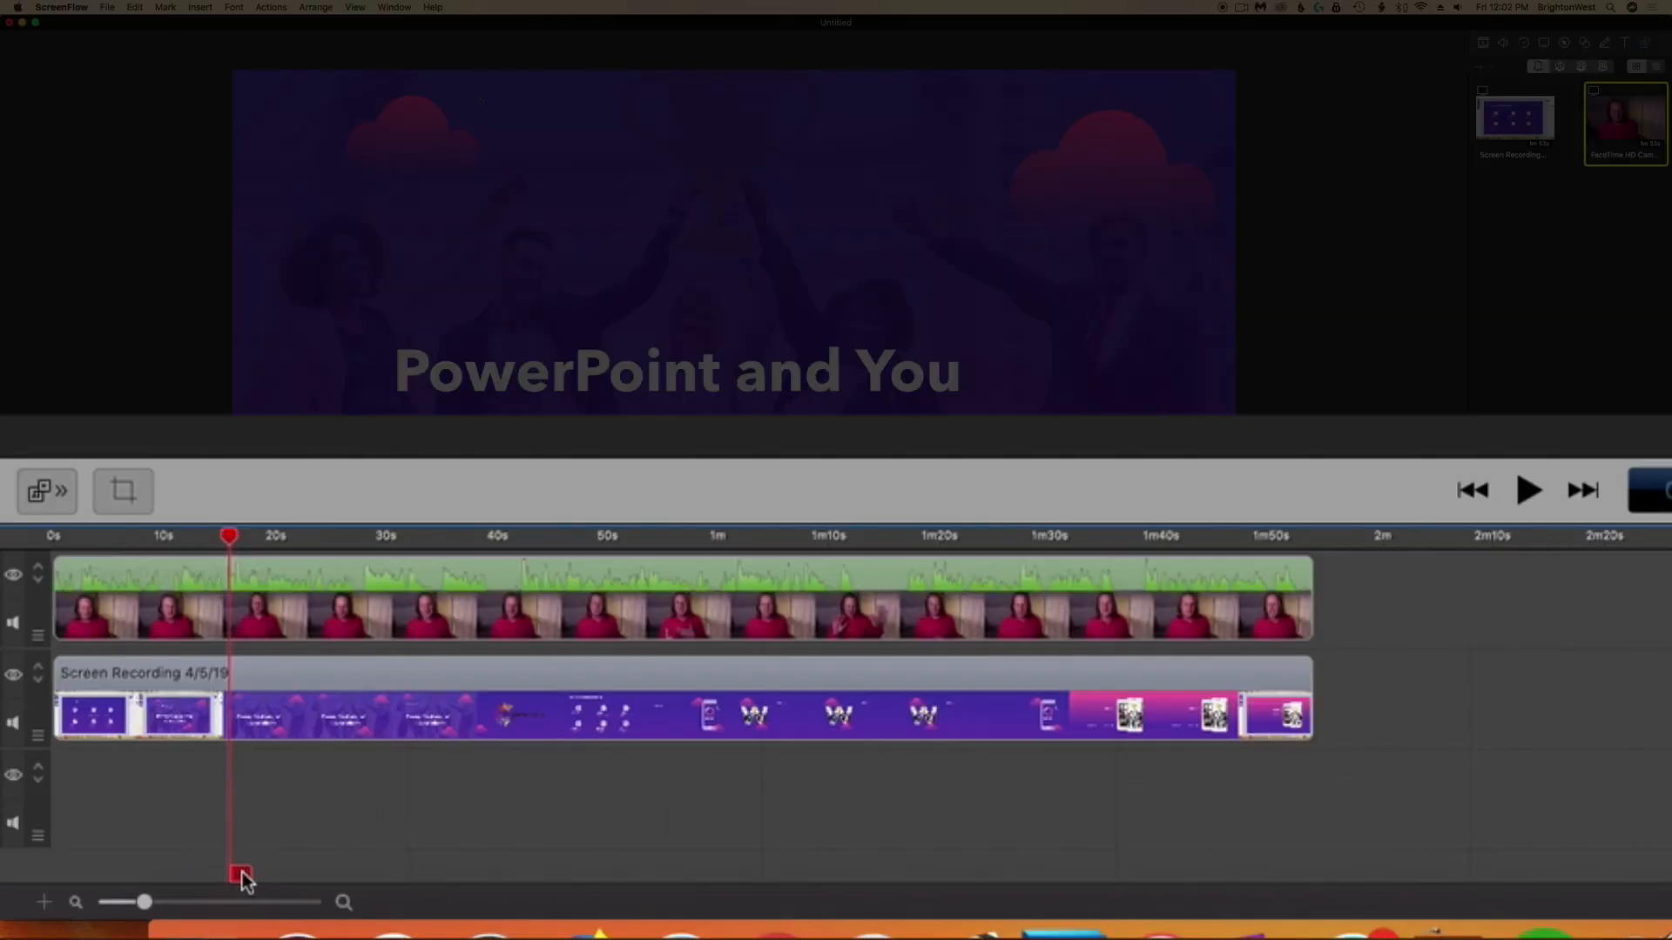
Step: Split both the camera and screen recording clips at about 16 s and delete the opening portion
left_click(241, 874)
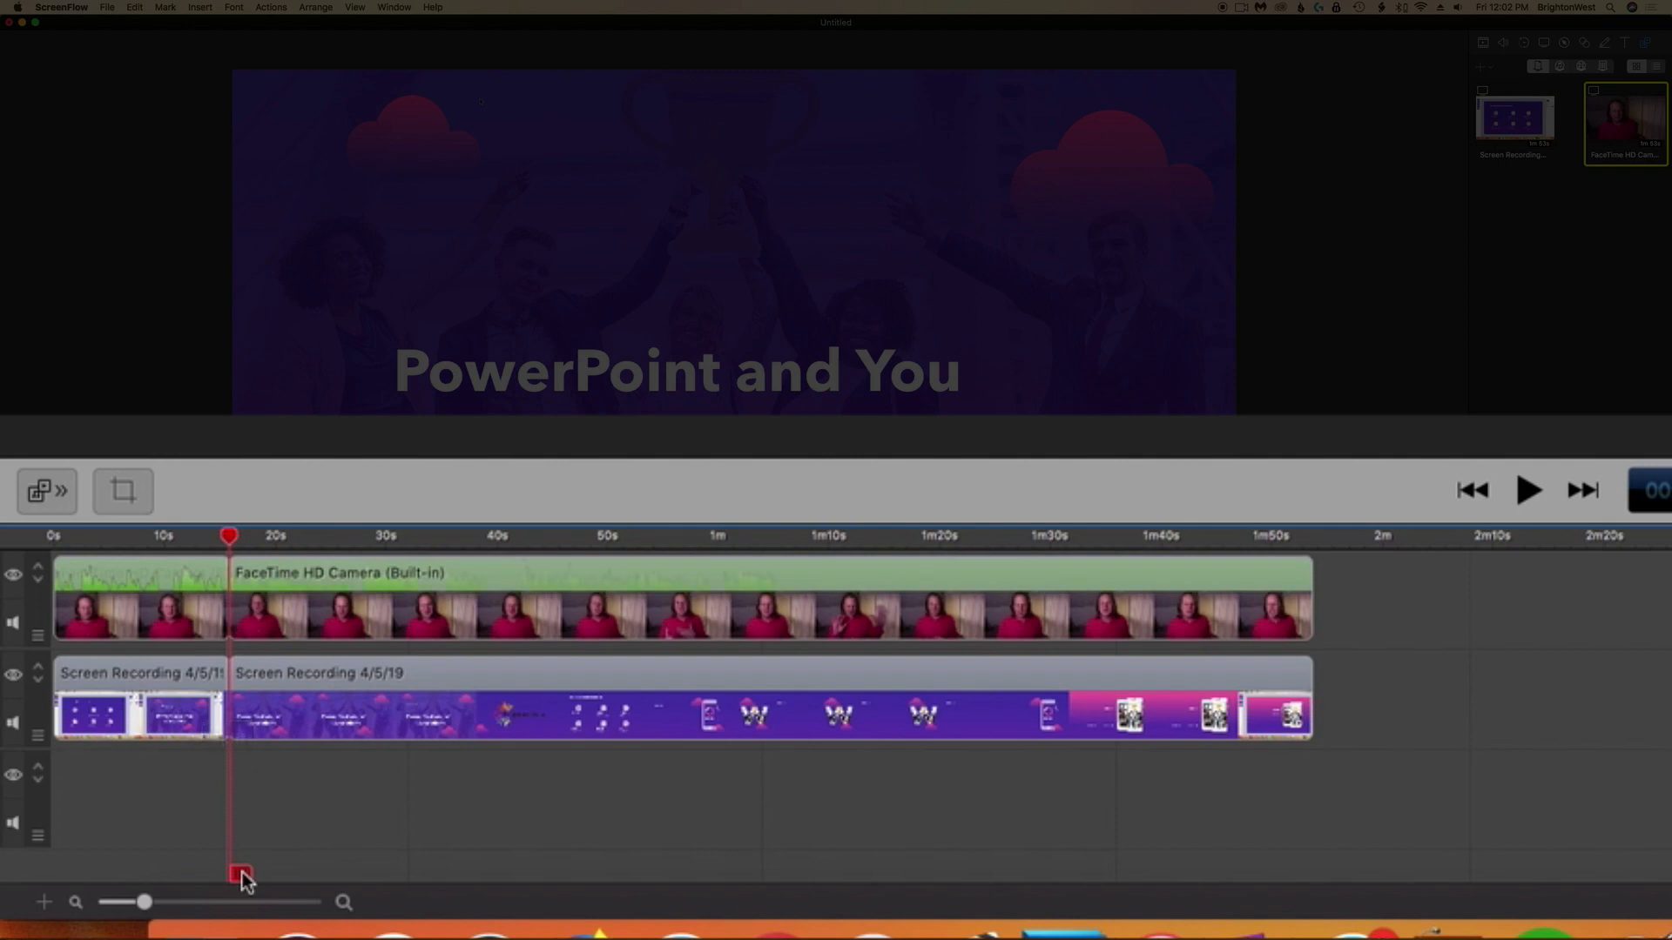
left_click_drag(169, 753, 148, 626)
key("Delete")
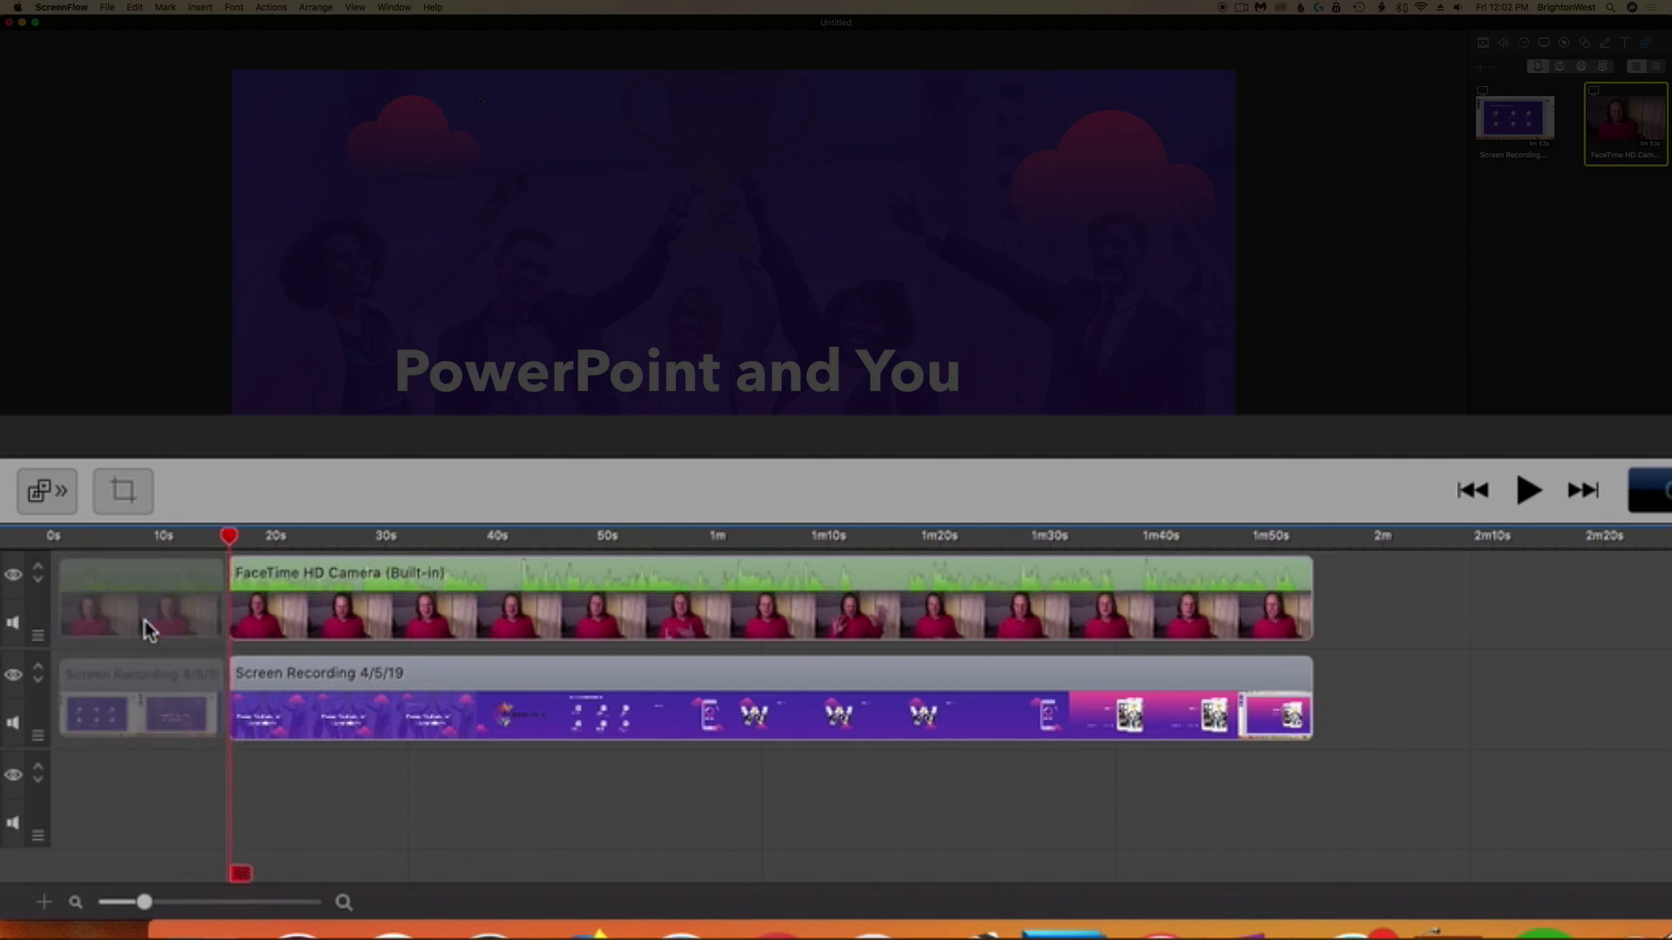
left_click_drag(183, 620, 179, 686)
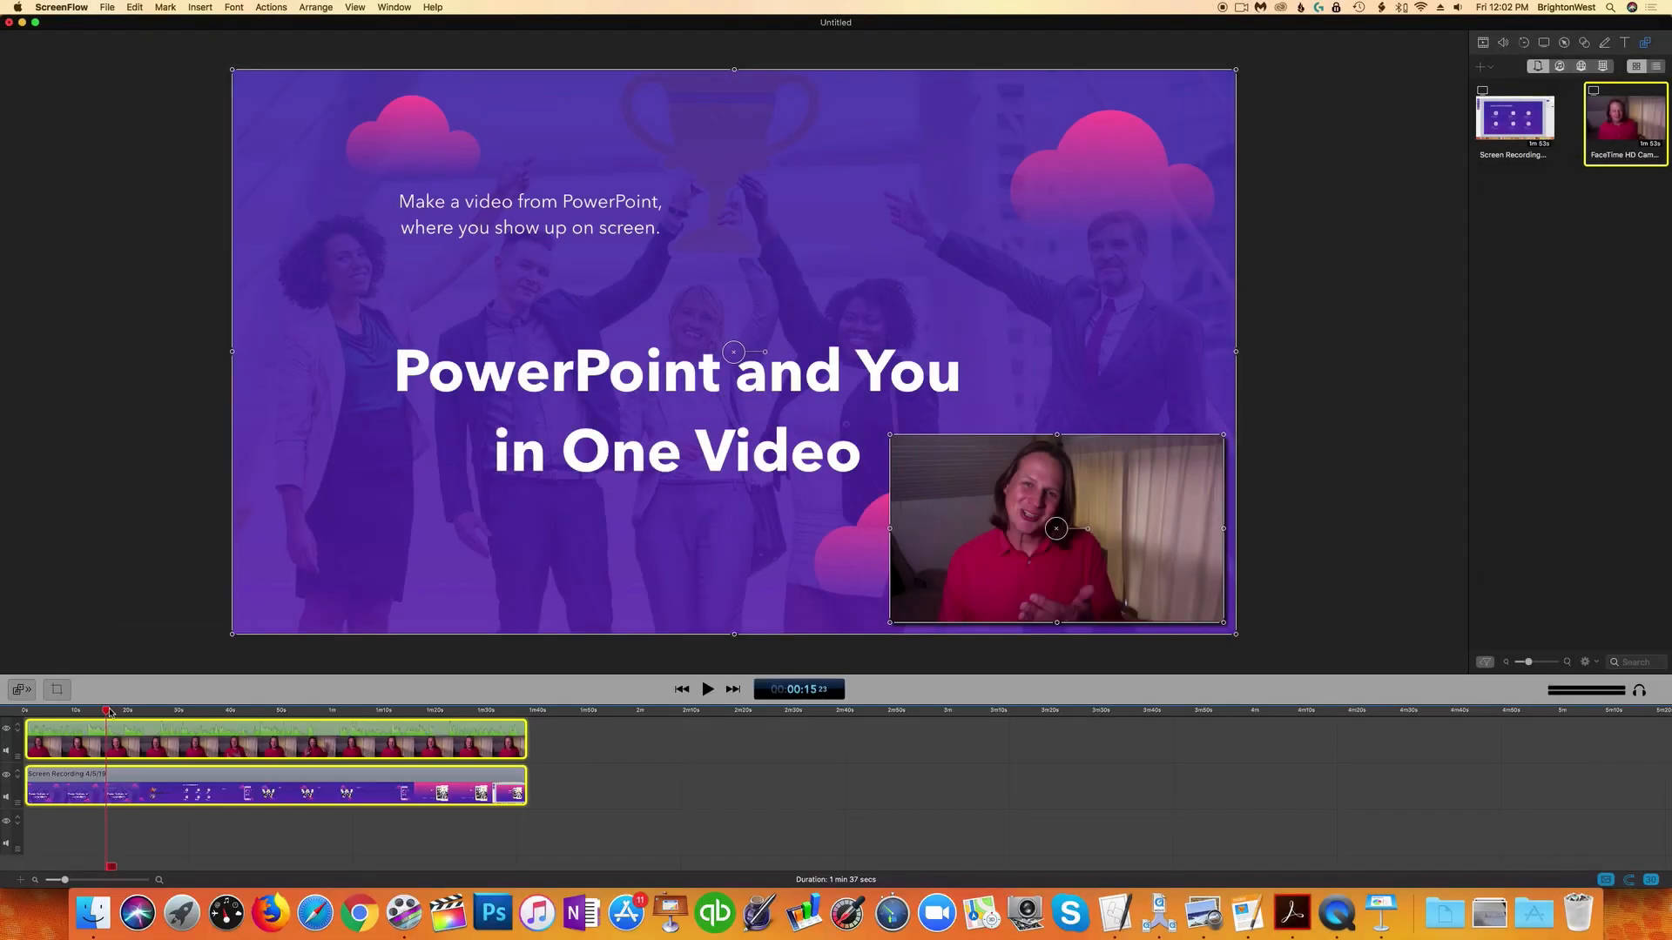
Step: Split both clips at about 1:20 and delete the ending portion after the split
left_click_drag(231, 537, 403, 546)
left_click_drag(186, 717, 432, 714)
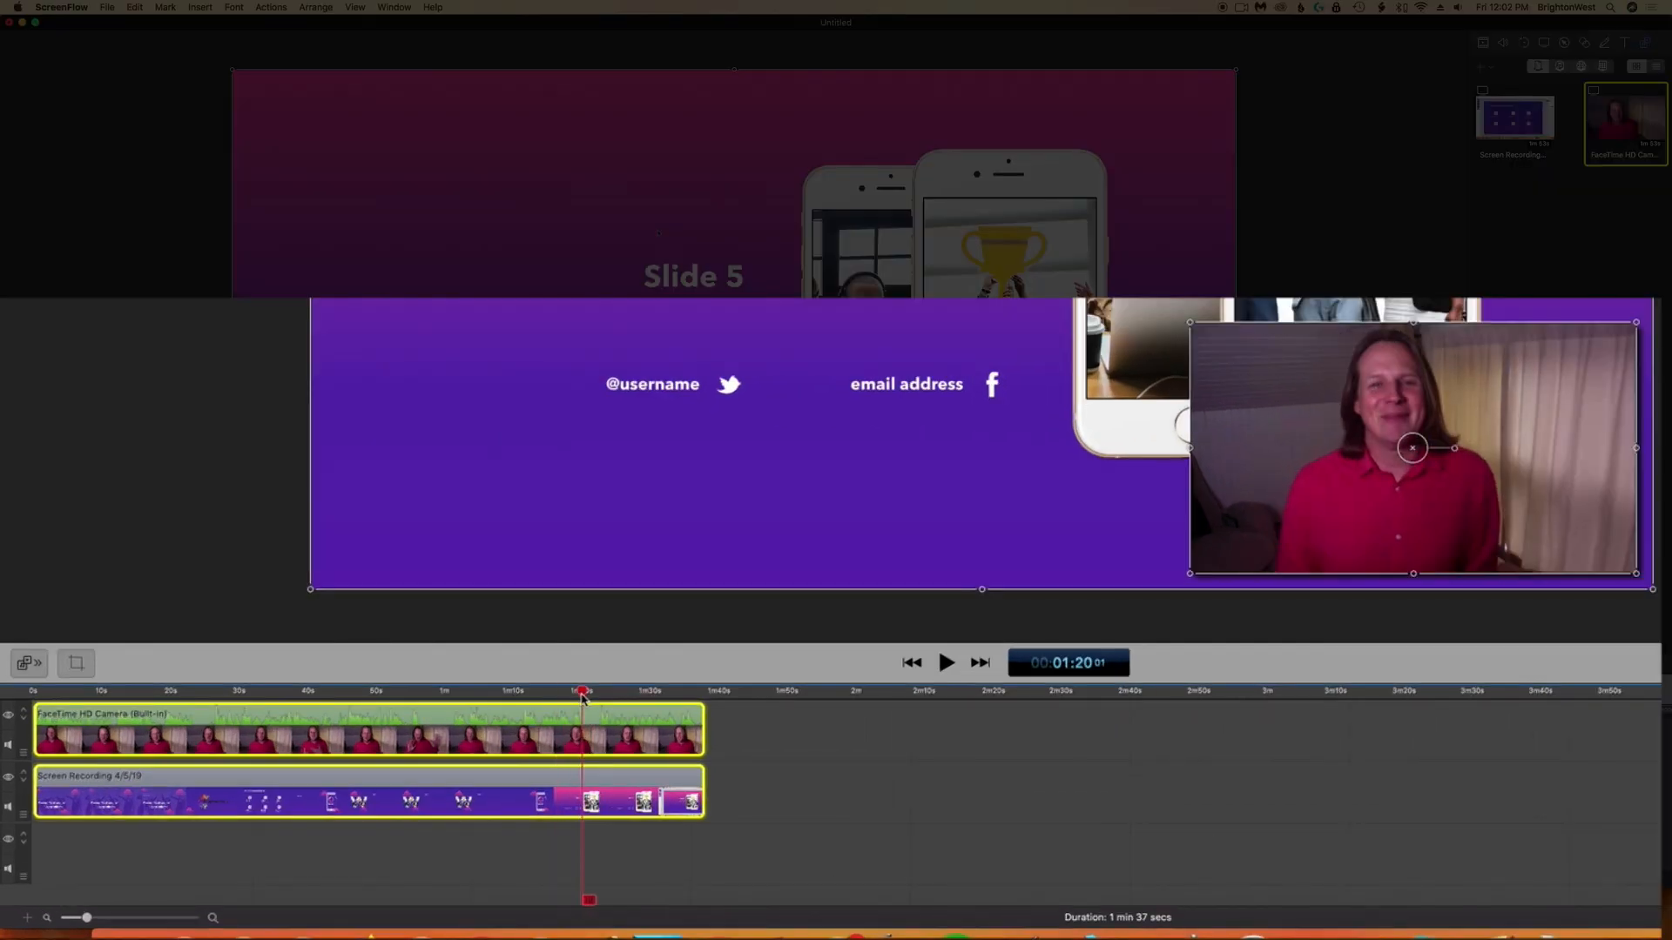
left_click_drag(583, 696, 587, 697)
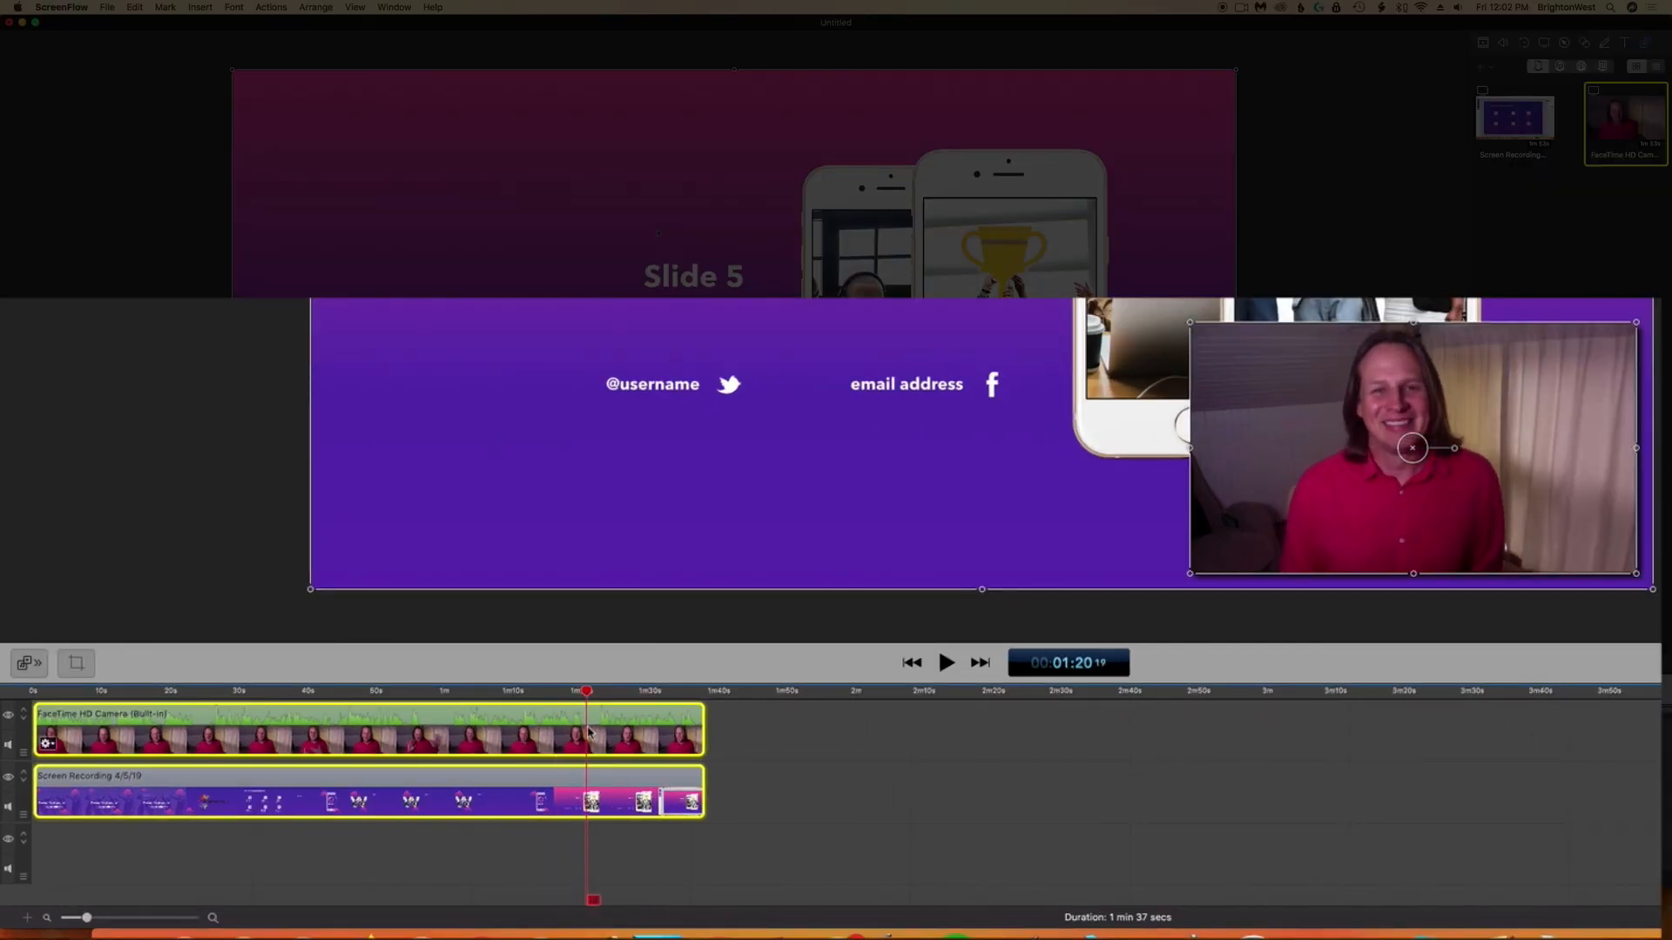
left_click(595, 903)
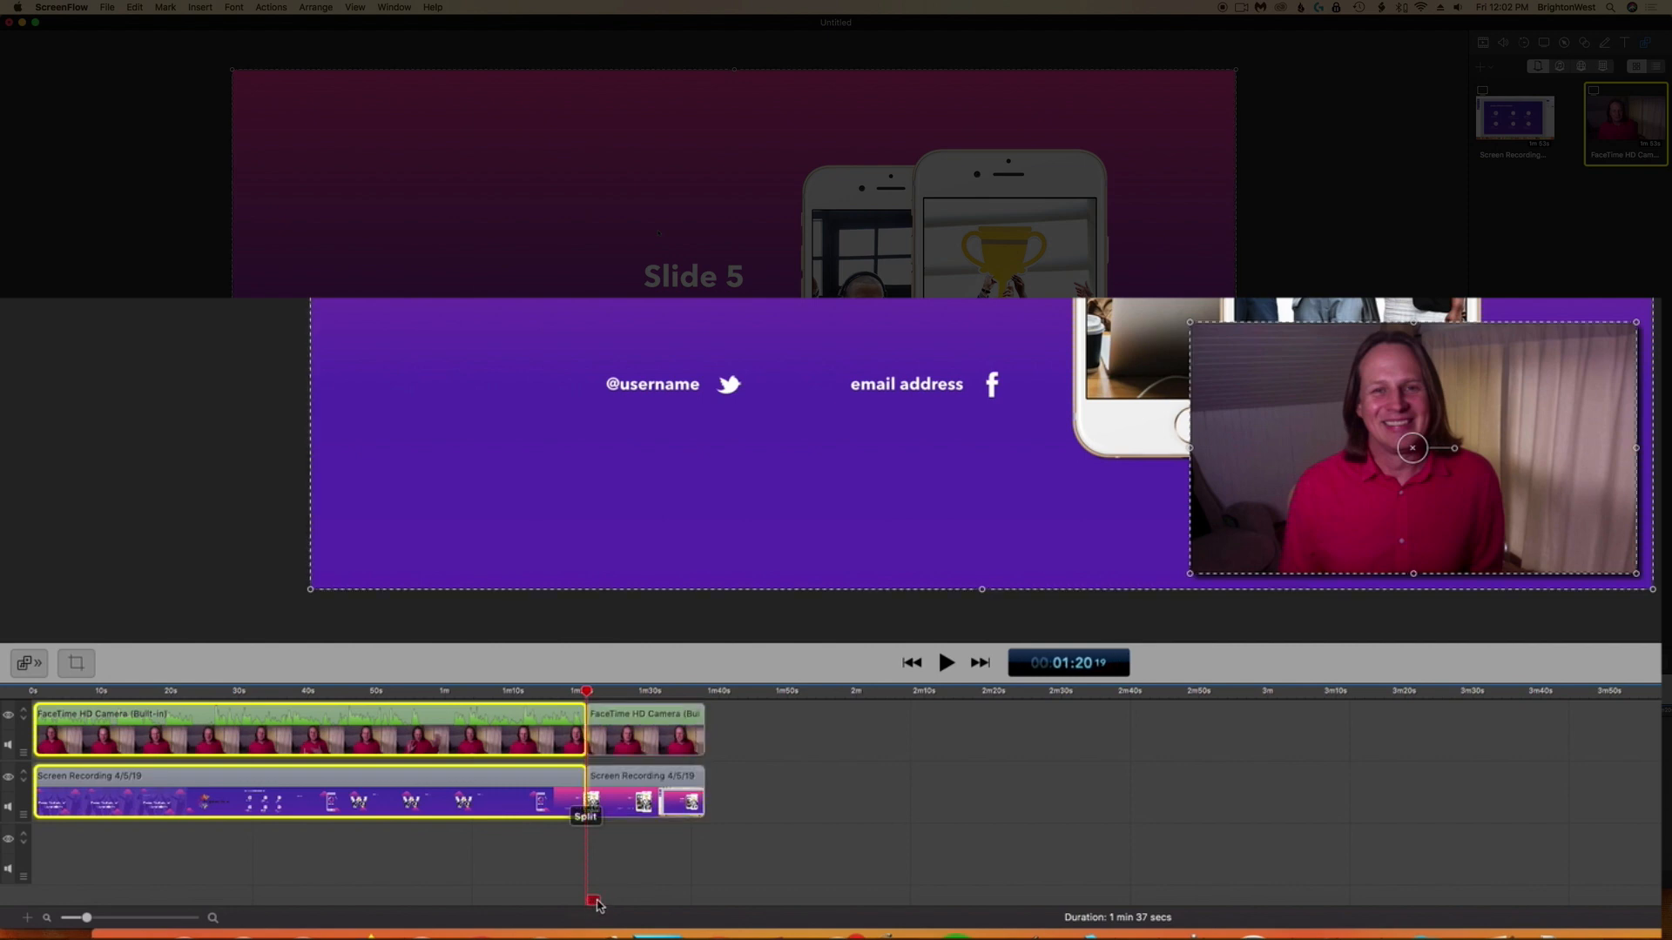
left_click_drag(765, 843, 664, 741)
key("Delete")
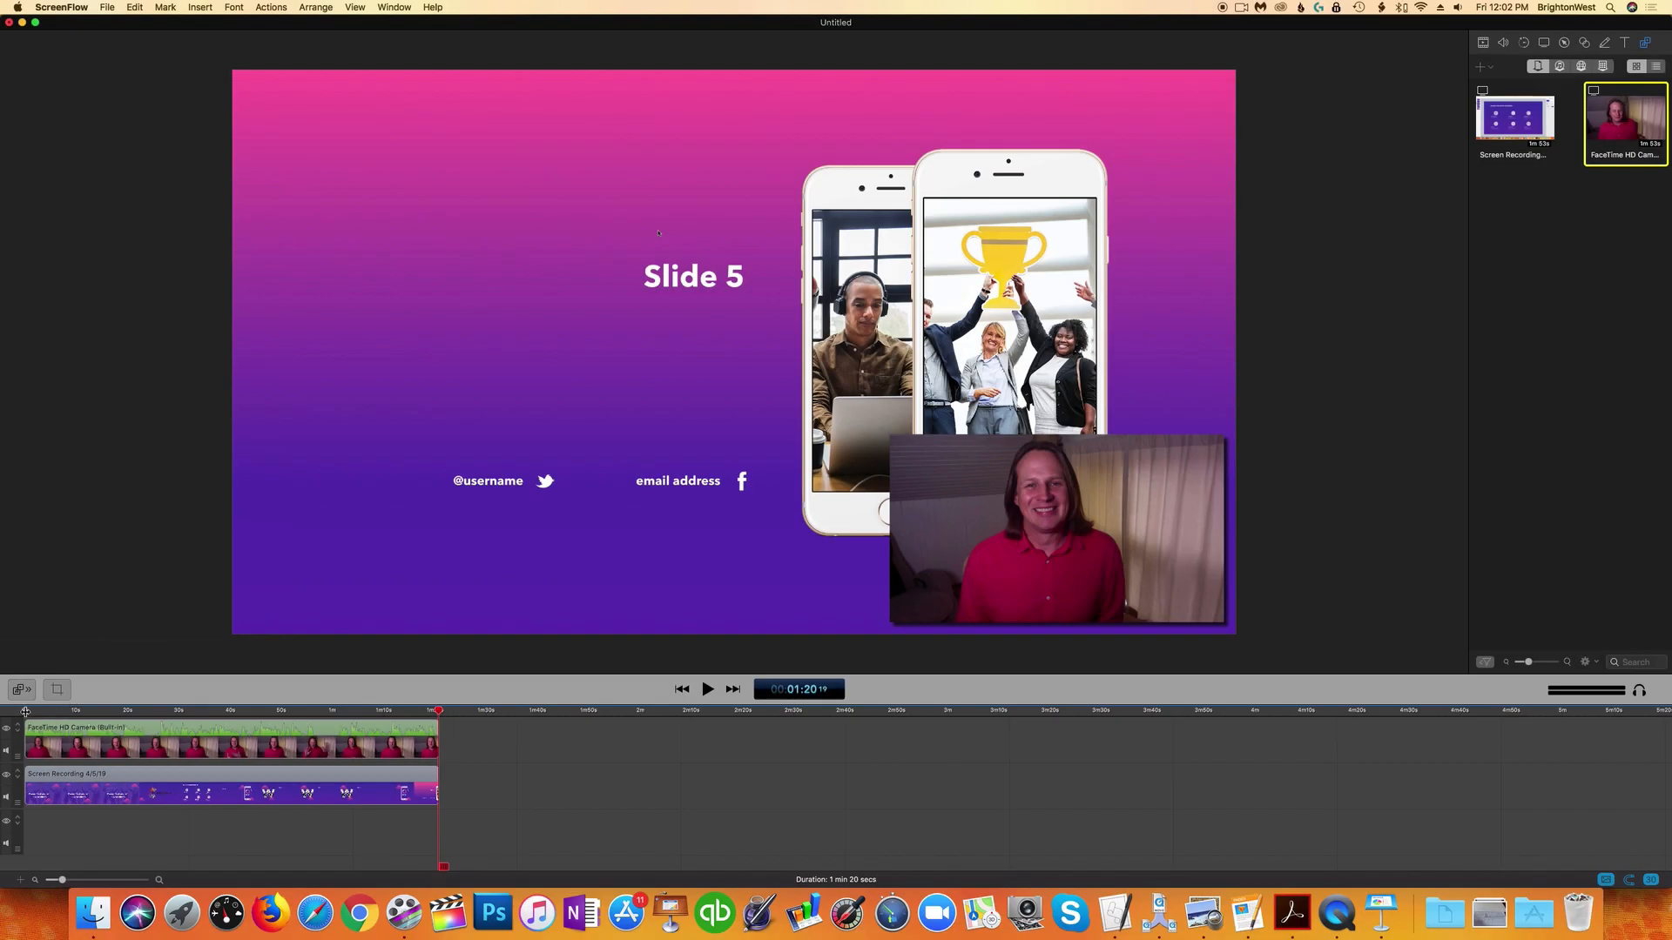
Step: Select the webcam clip and move its overlay to the upper-right corner of the canvas
left_click(25, 711)
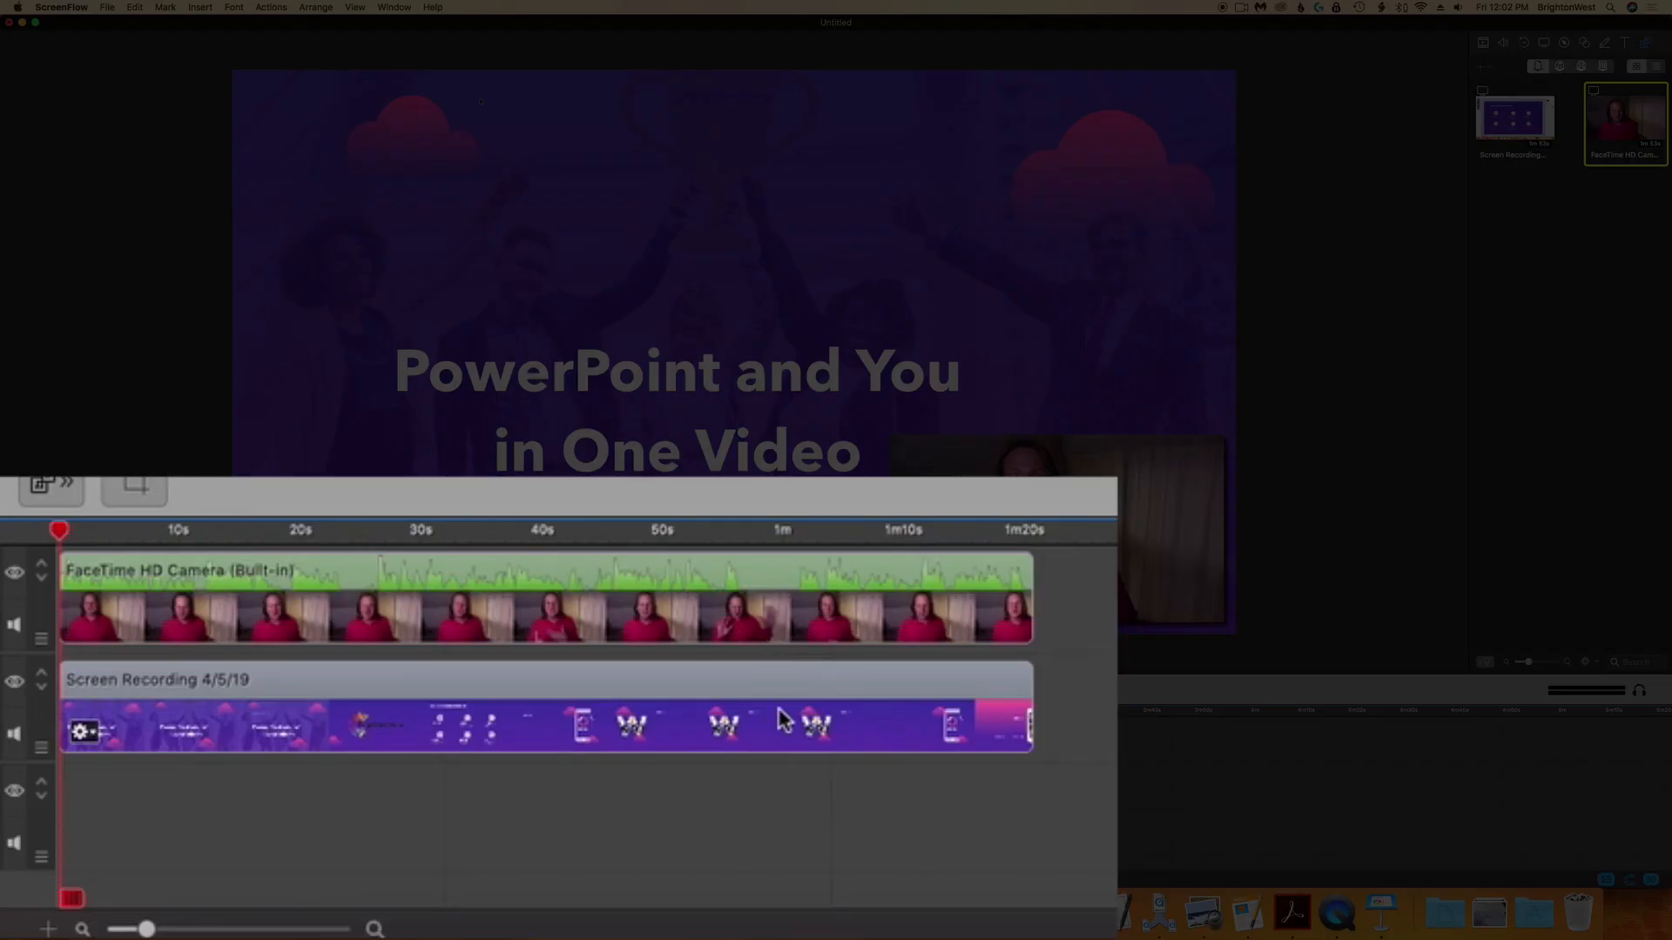
left_click(701, 721)
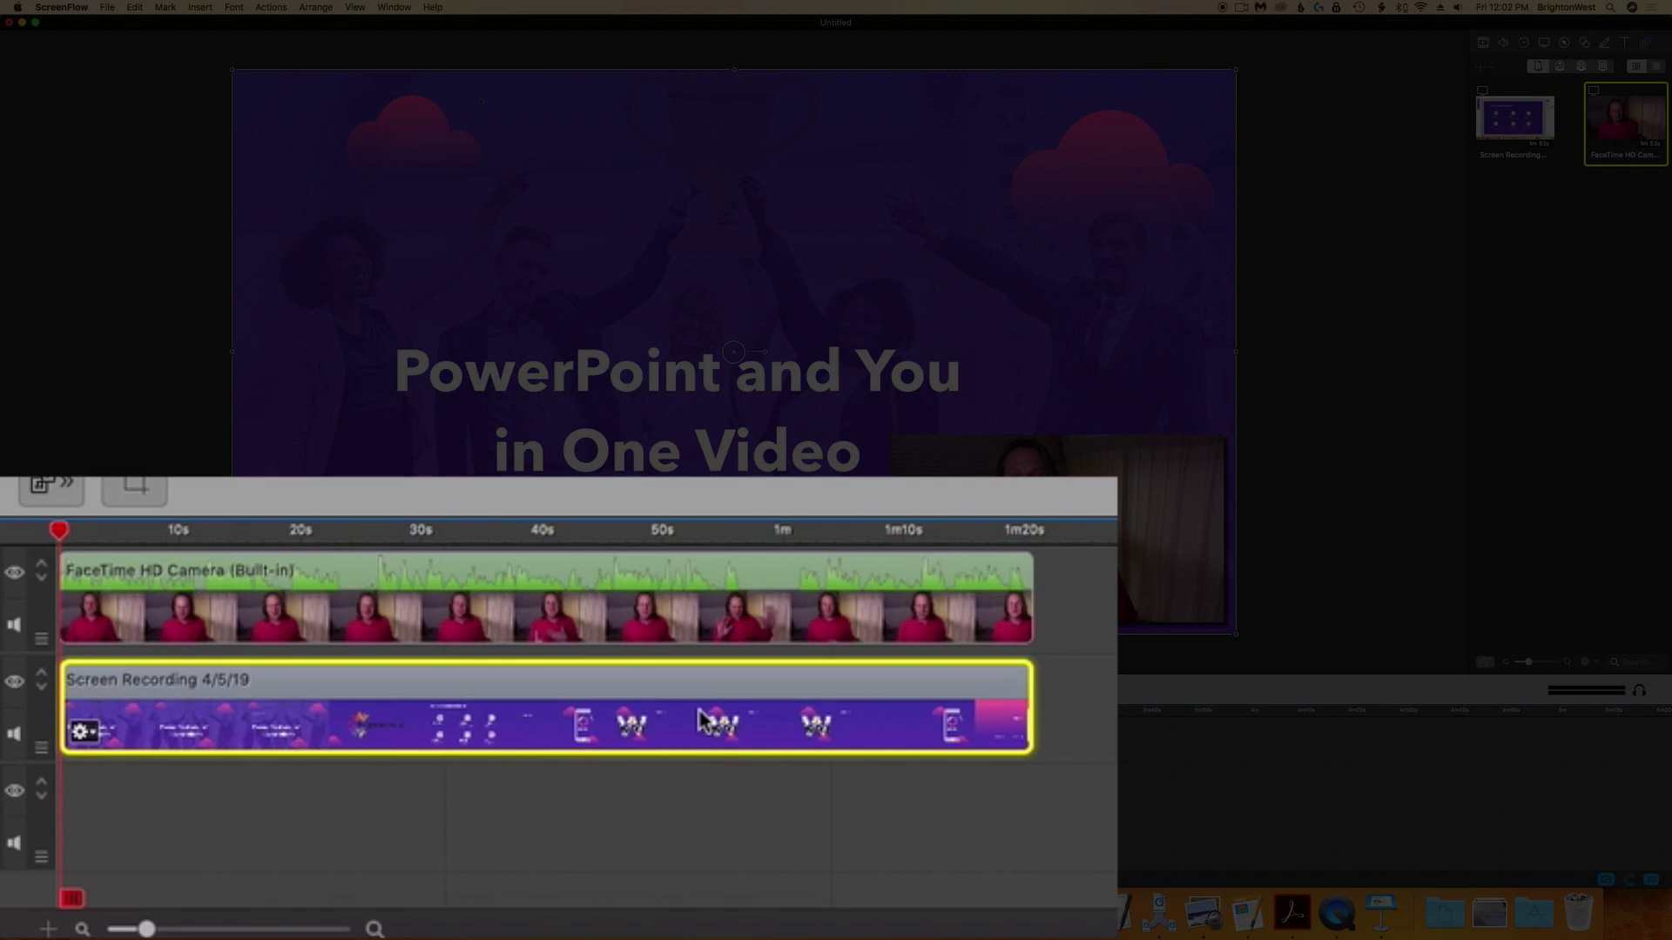
left_click(723, 619)
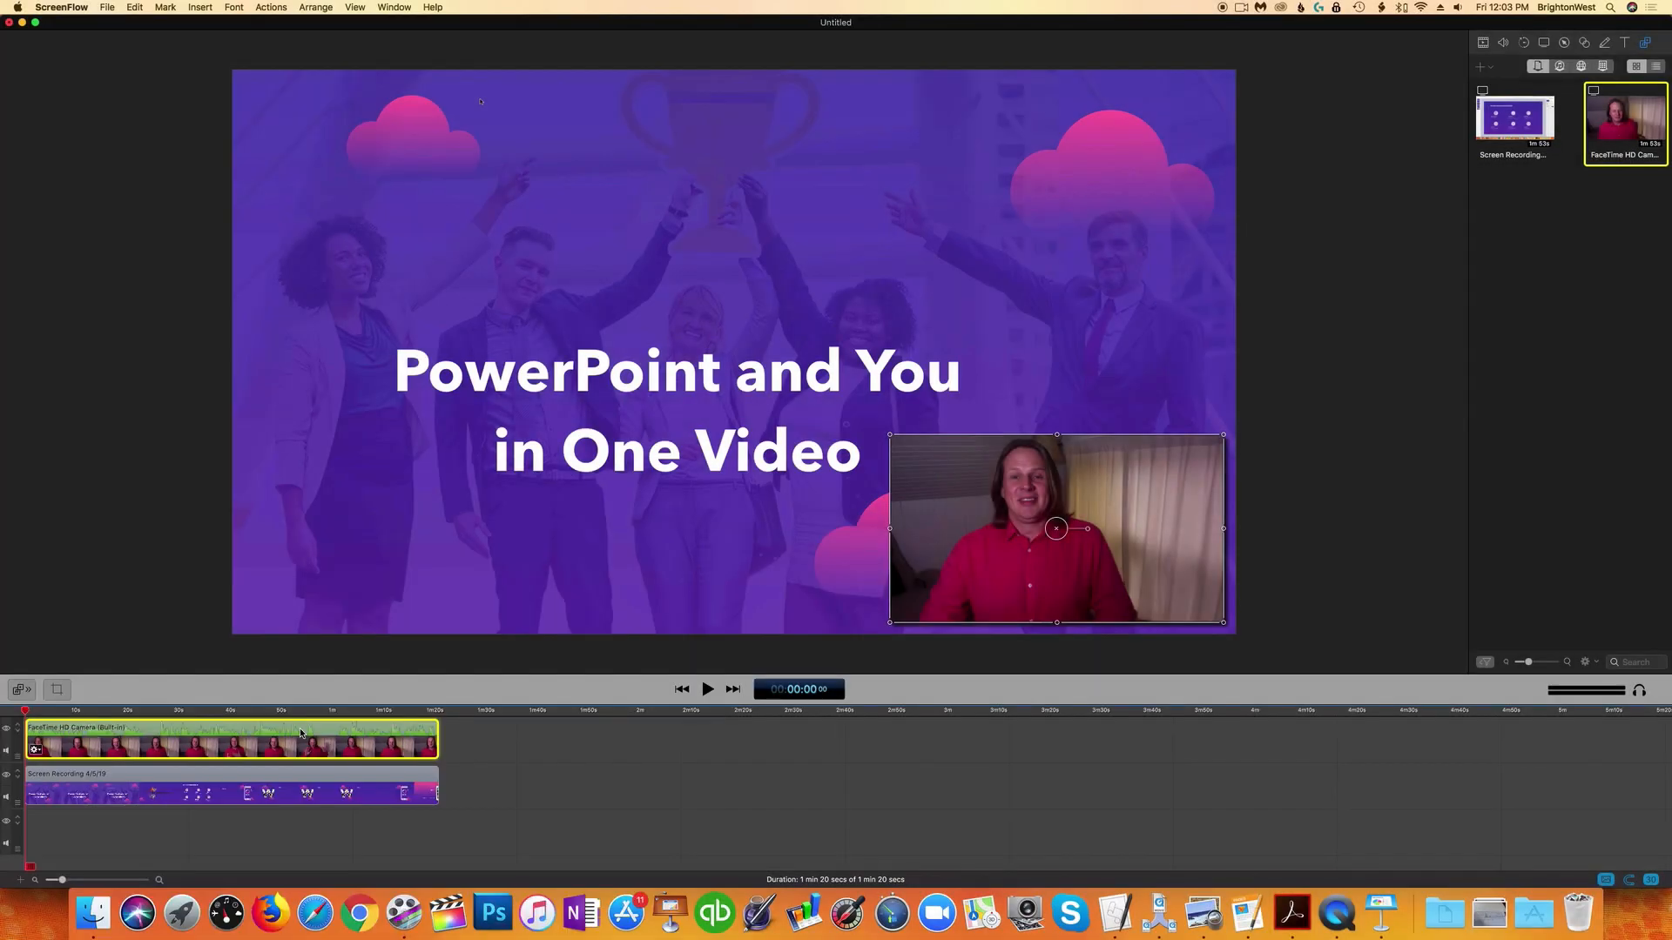
mouse_move(302, 733)
left_mouse_down()
mouse_move(310, 818)
mouse_move(318, 733)
left_mouse_up()
left_click(974, 750)
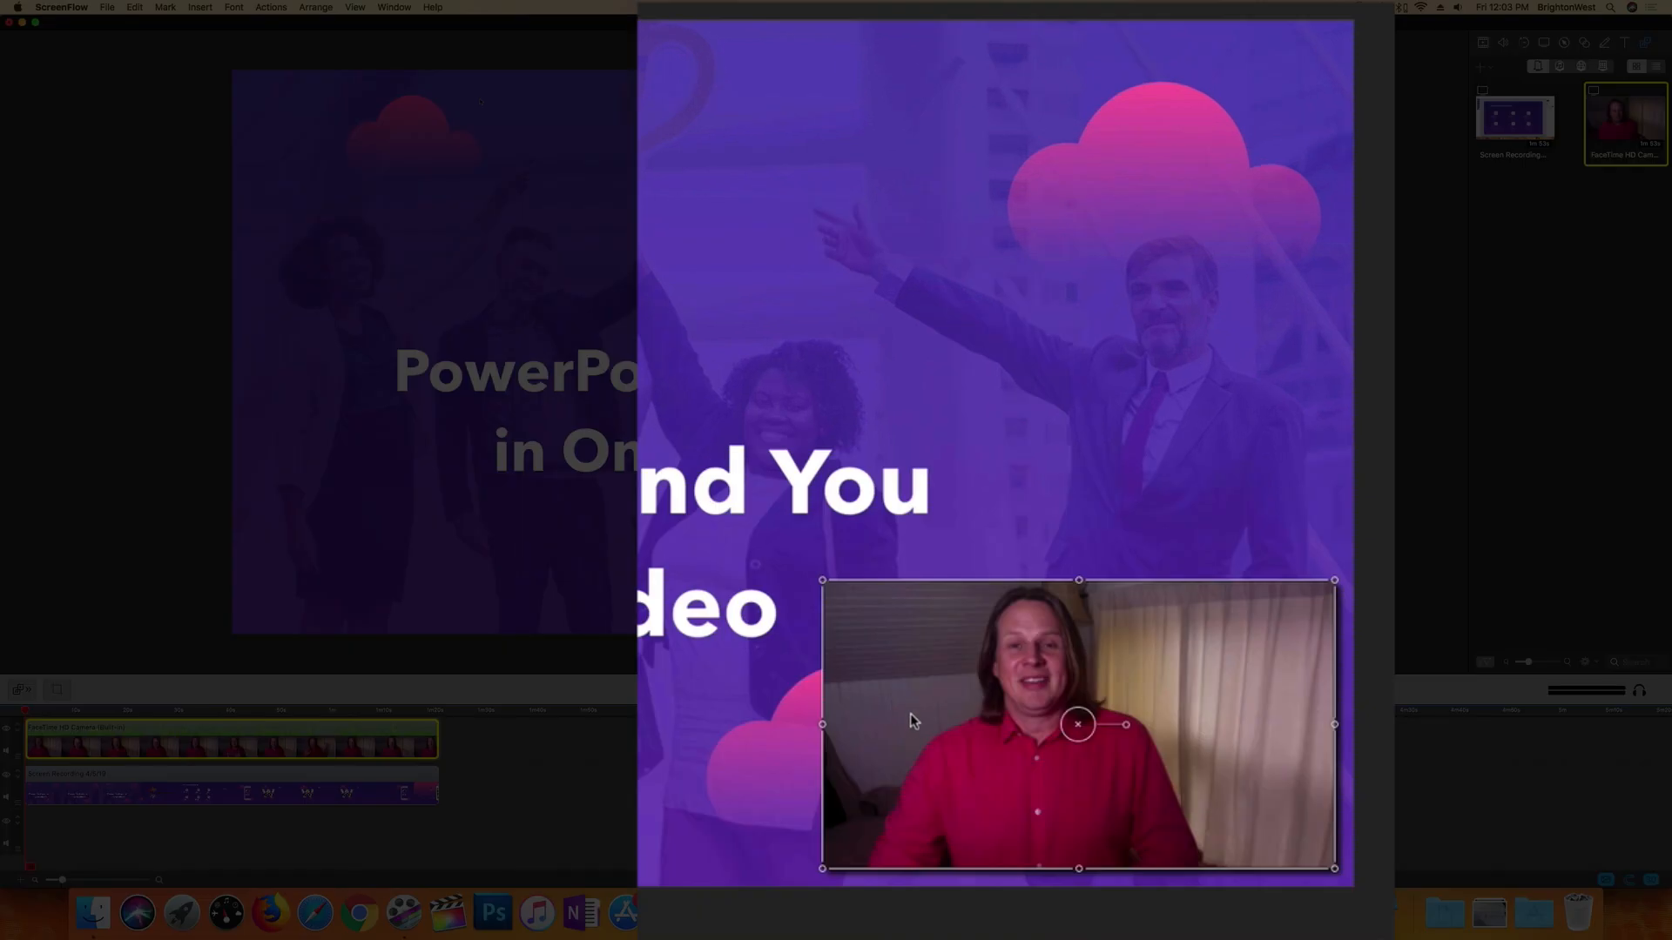
left_click_drag(921, 762, 905, 224)
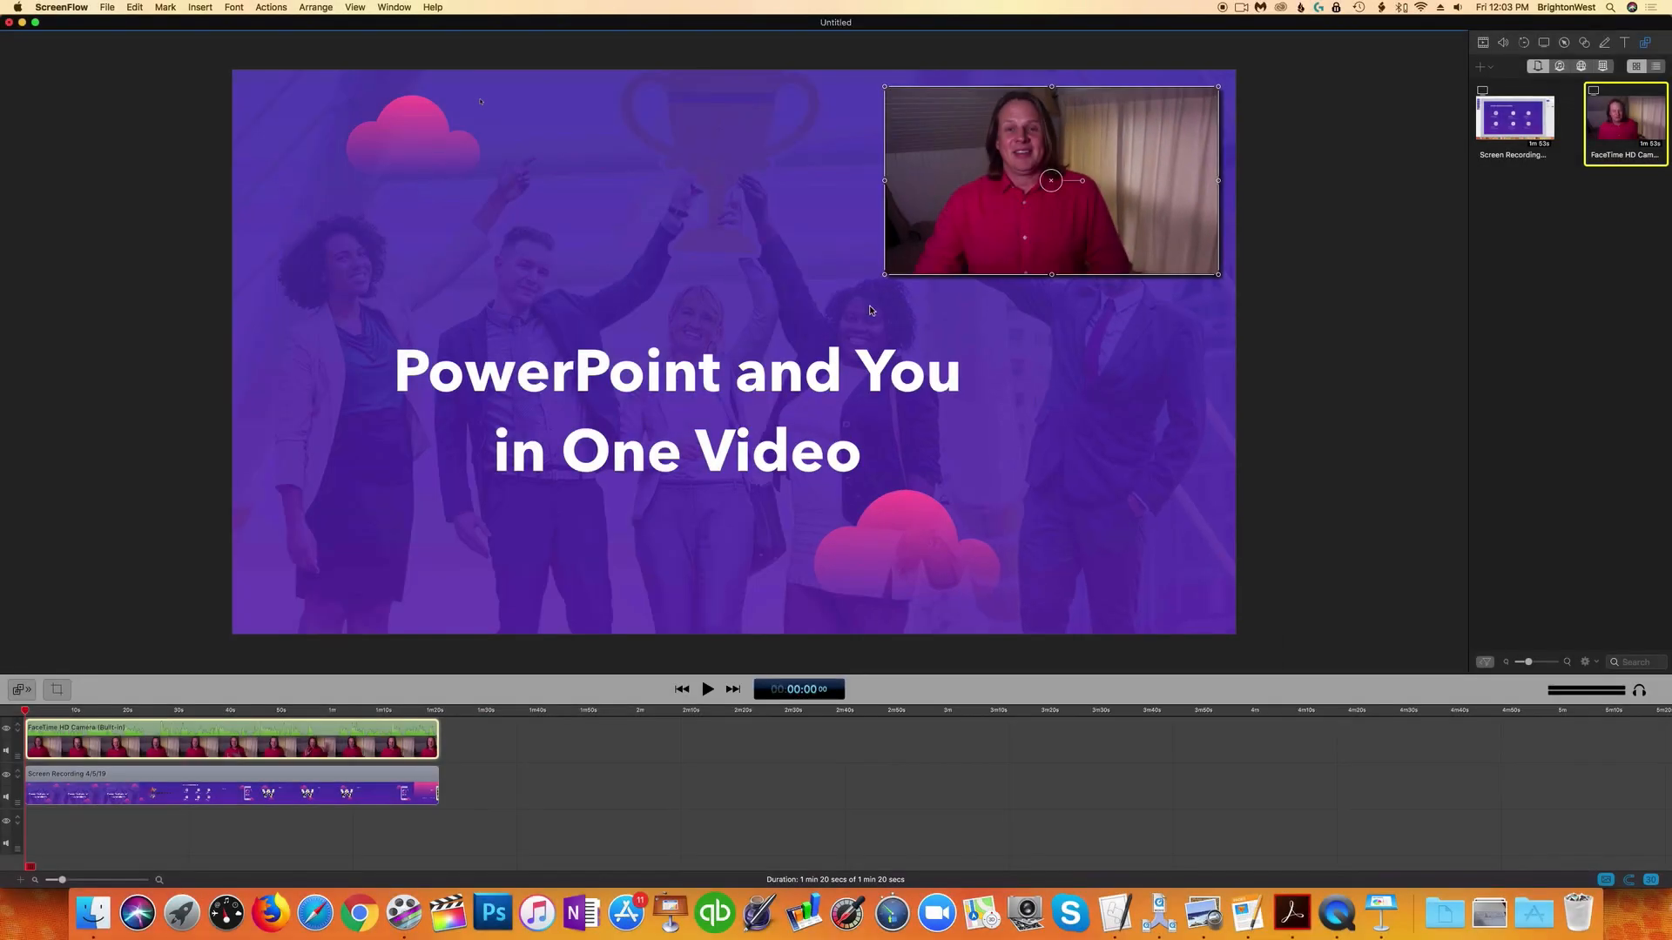
left_click_drag(884, 275, 861, 286)
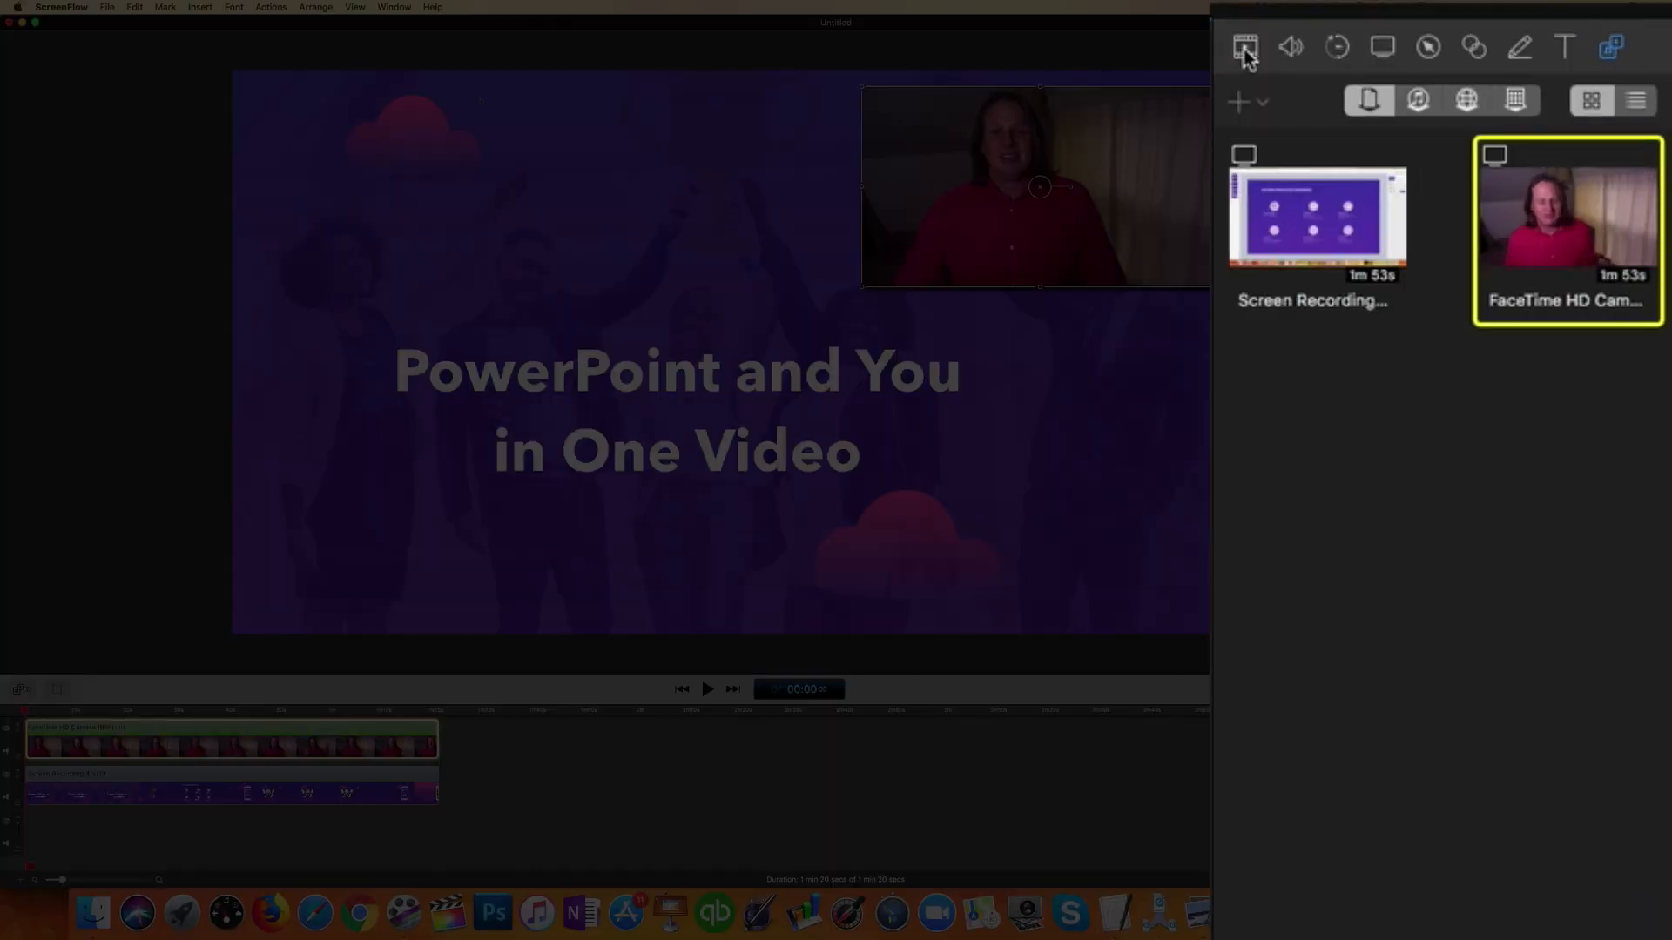
Step: Set the webcam overlay's scale to 65% and crop its right side by 264
left_click(1245, 50)
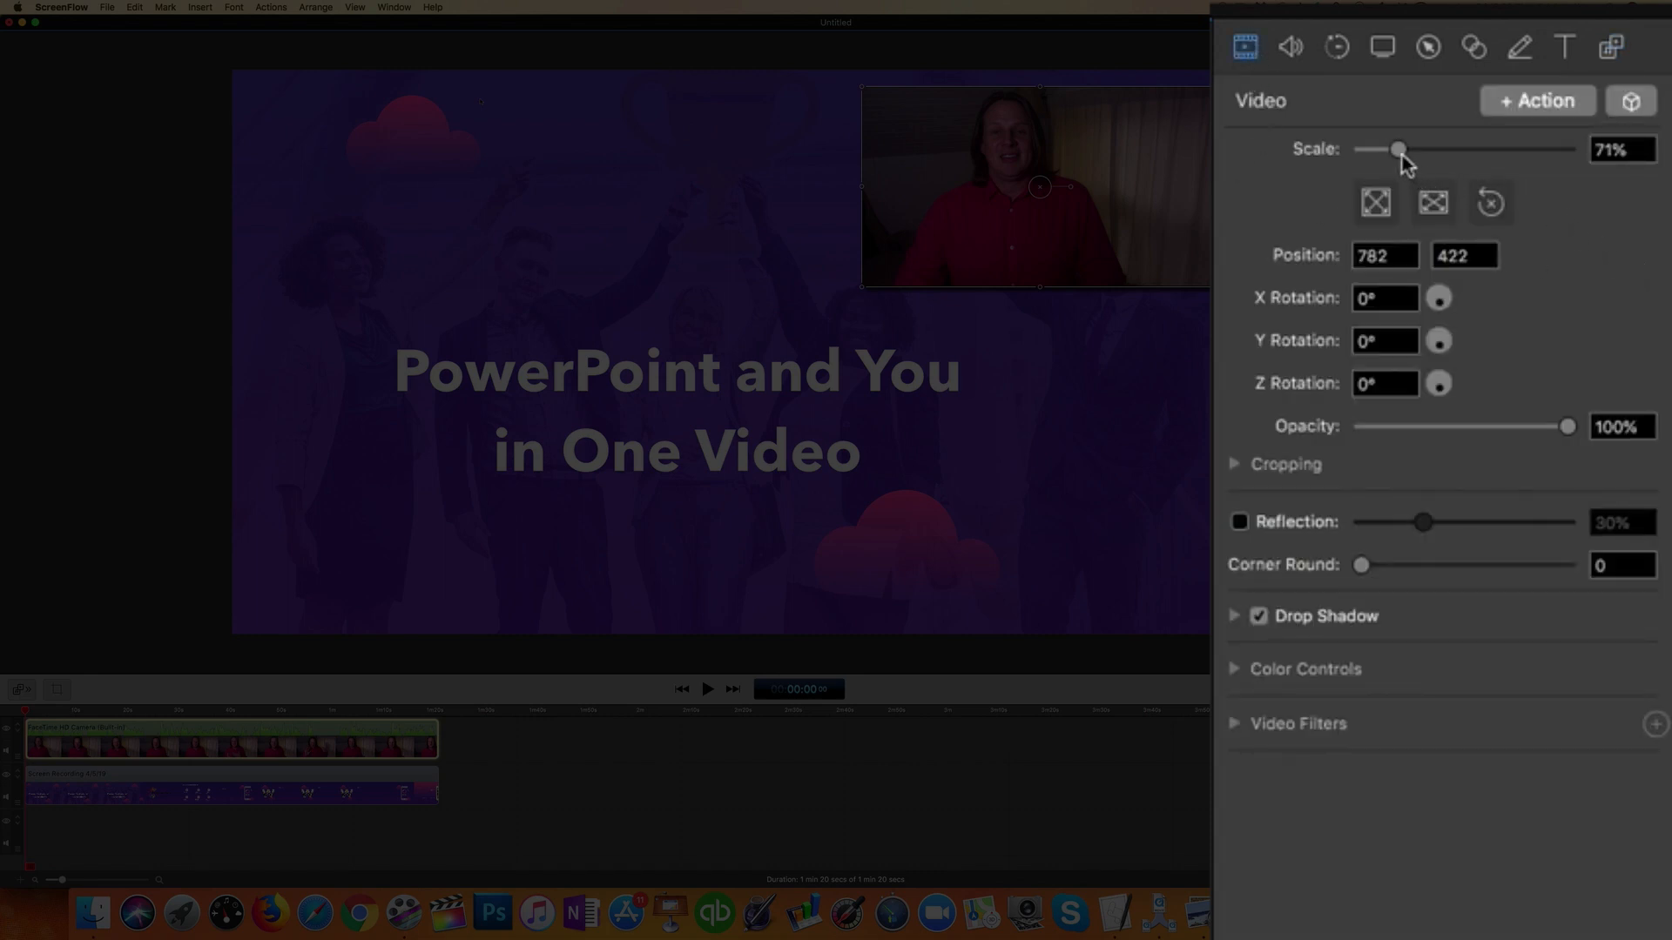
left_click_drag(1398, 155, 1394, 153)
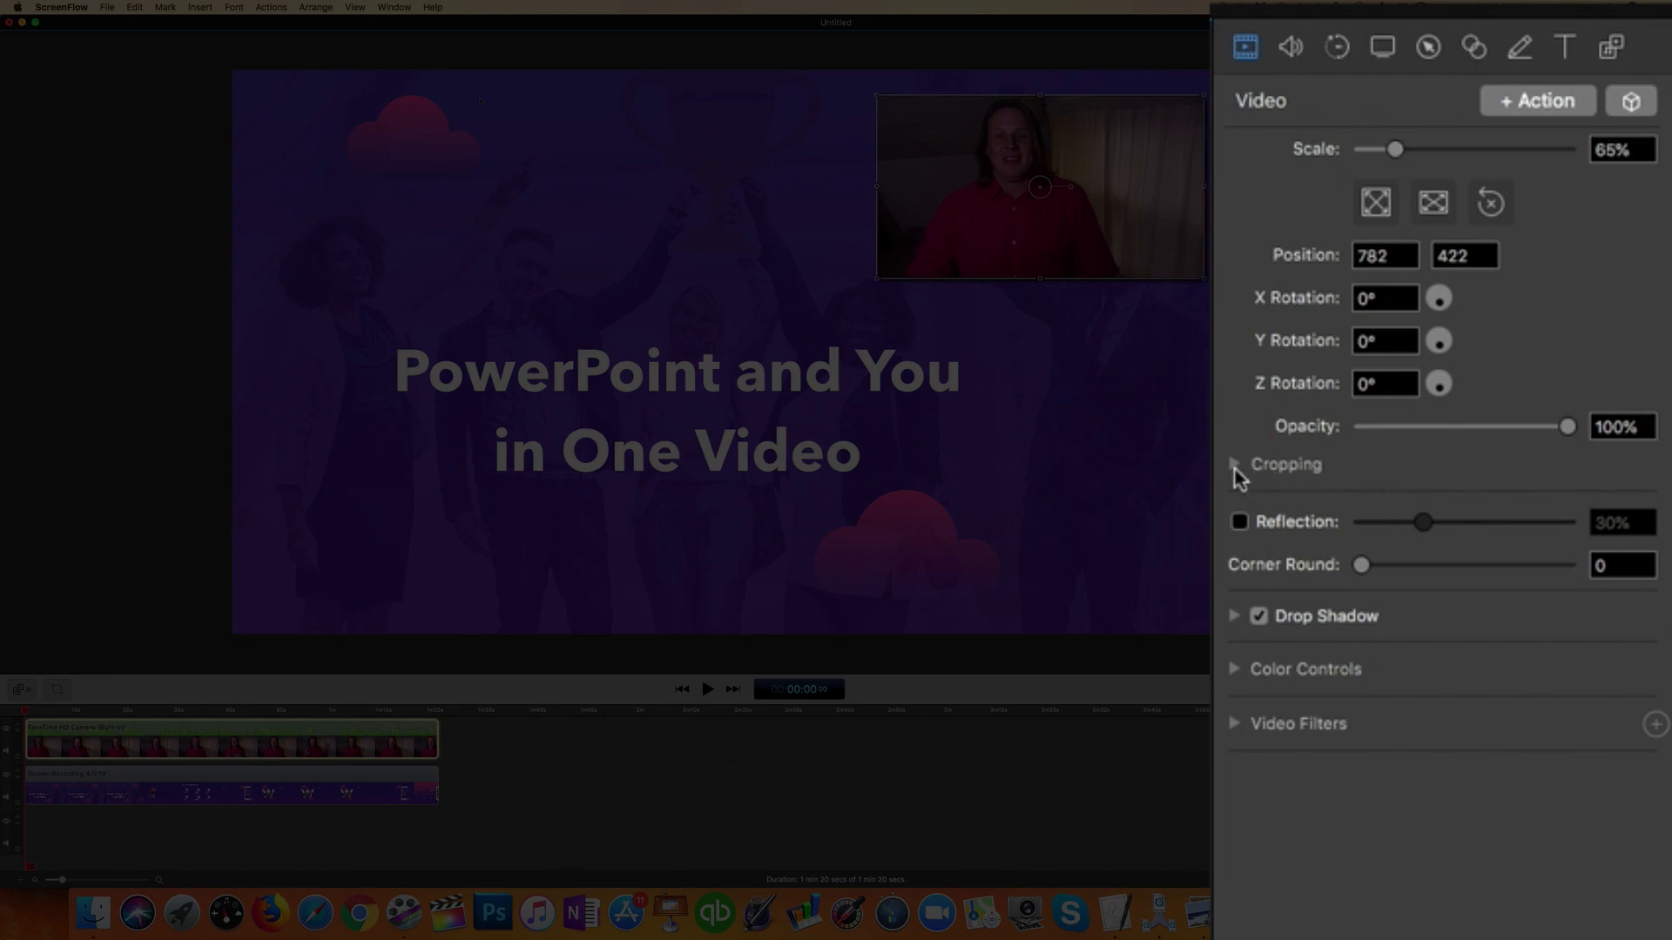
left_click(1235, 464)
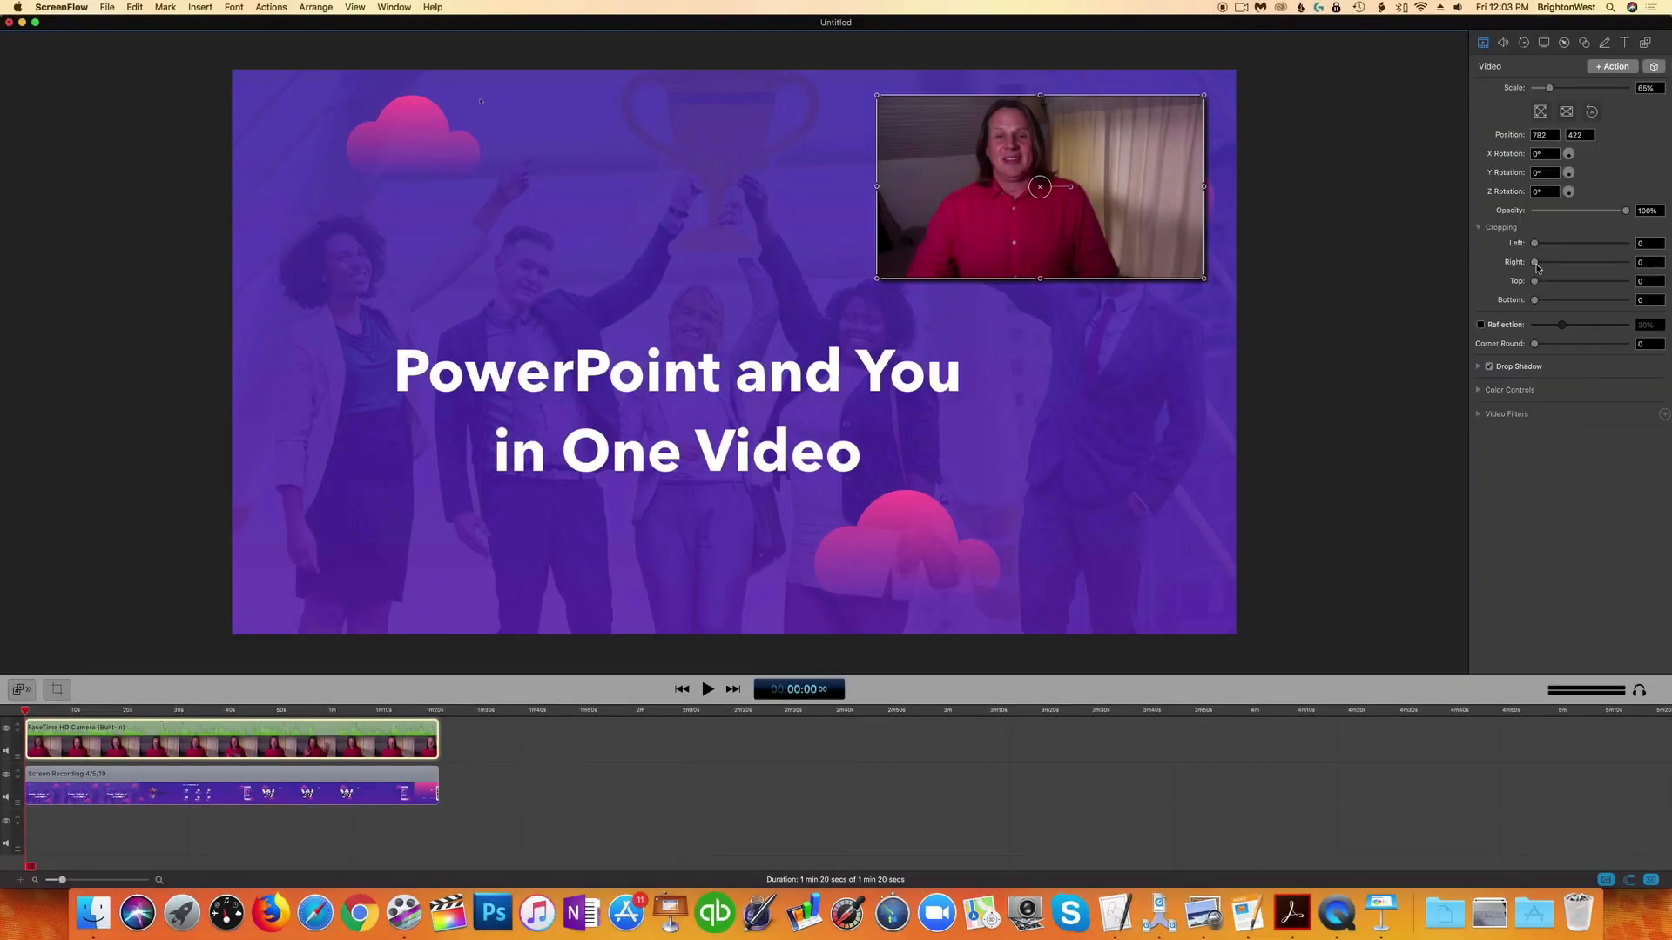
left_click_drag(1365, 545, 1461, 549)
left_click_drag(1580, 269, 1599, 273)
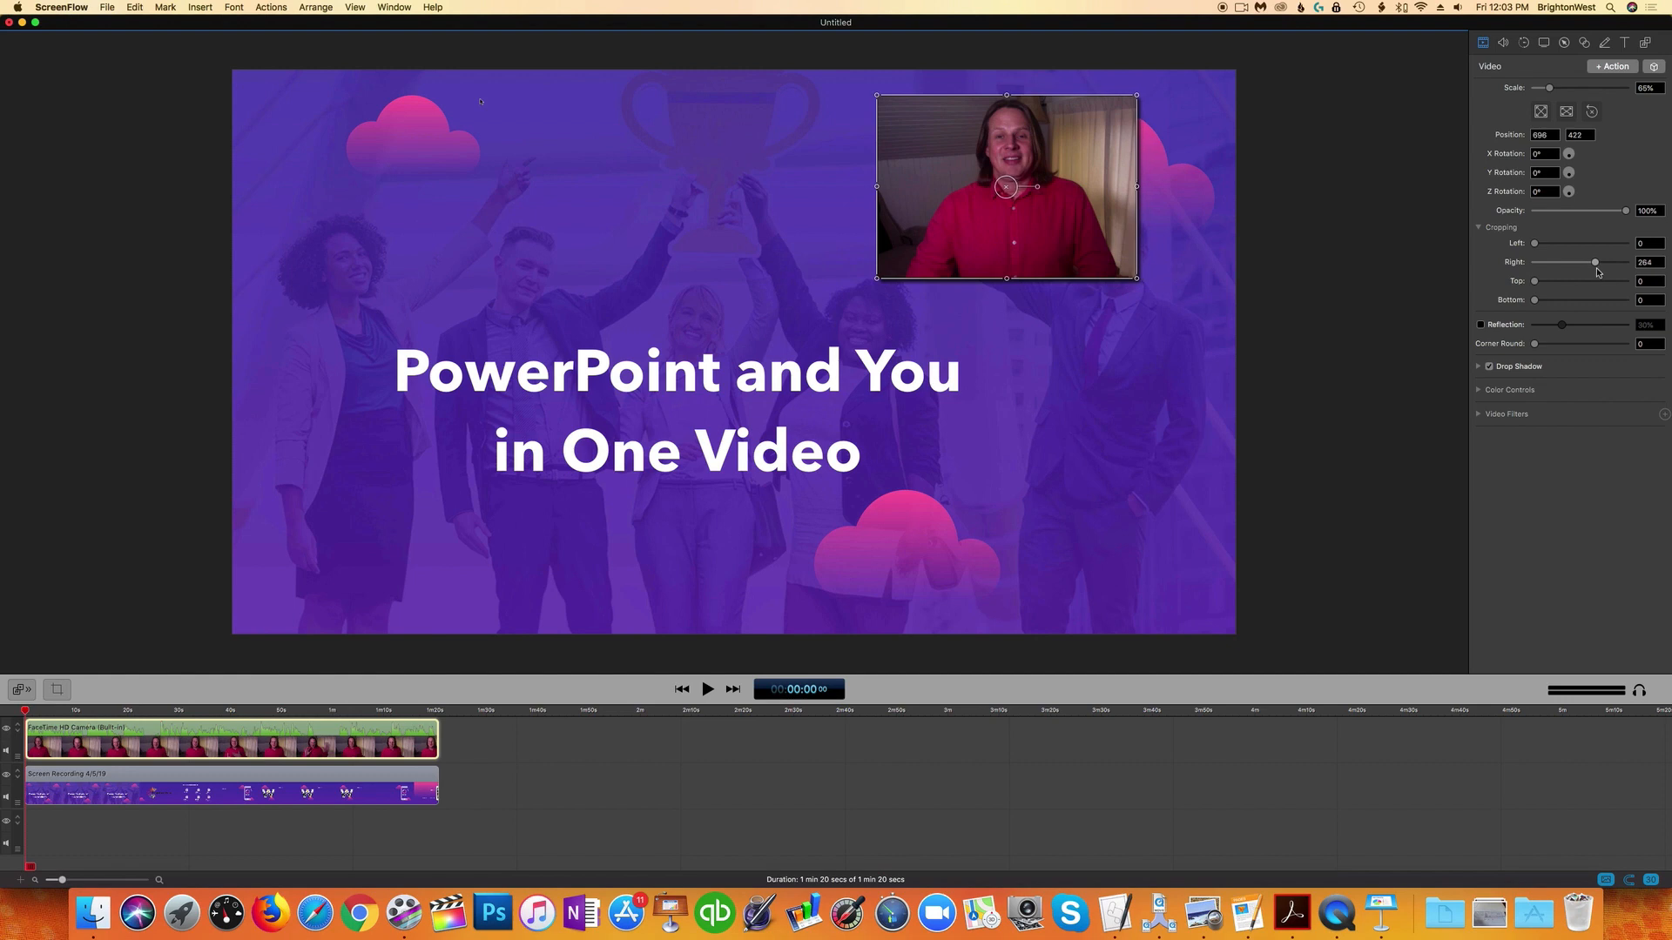
Step: Round the webcam overlay's corners to 140.02 and raise its brightness to 126%
left_click_drag(1535, 344, 1566, 346)
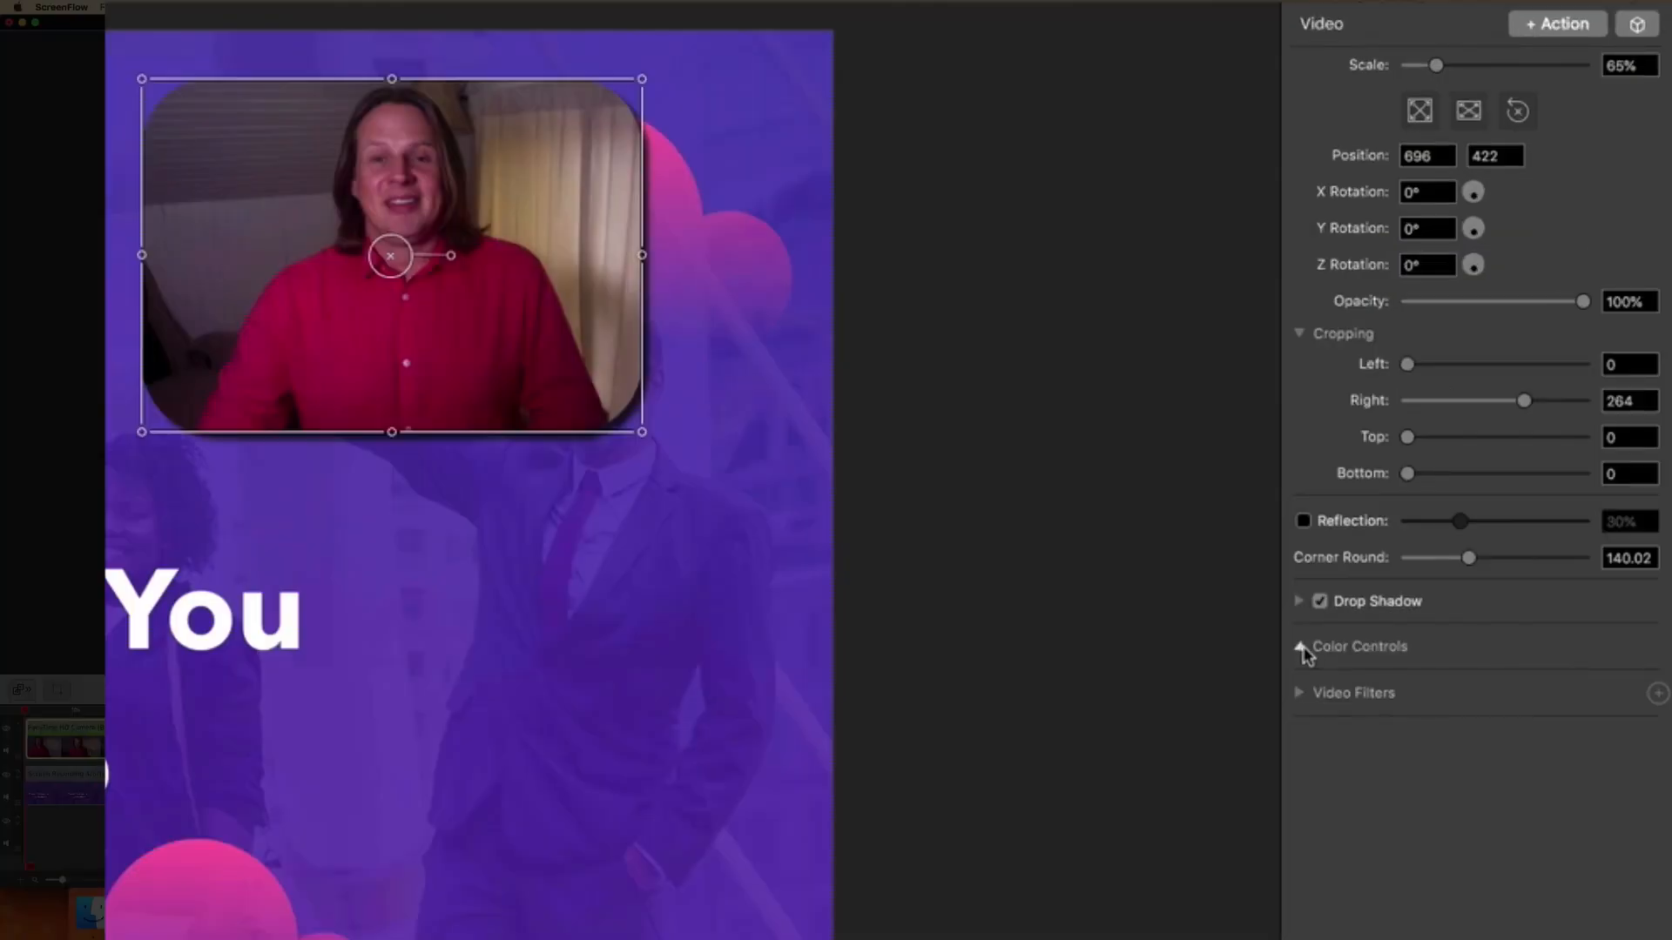
left_click(1300, 647)
left_click_drag(1450, 713, 1462, 716)
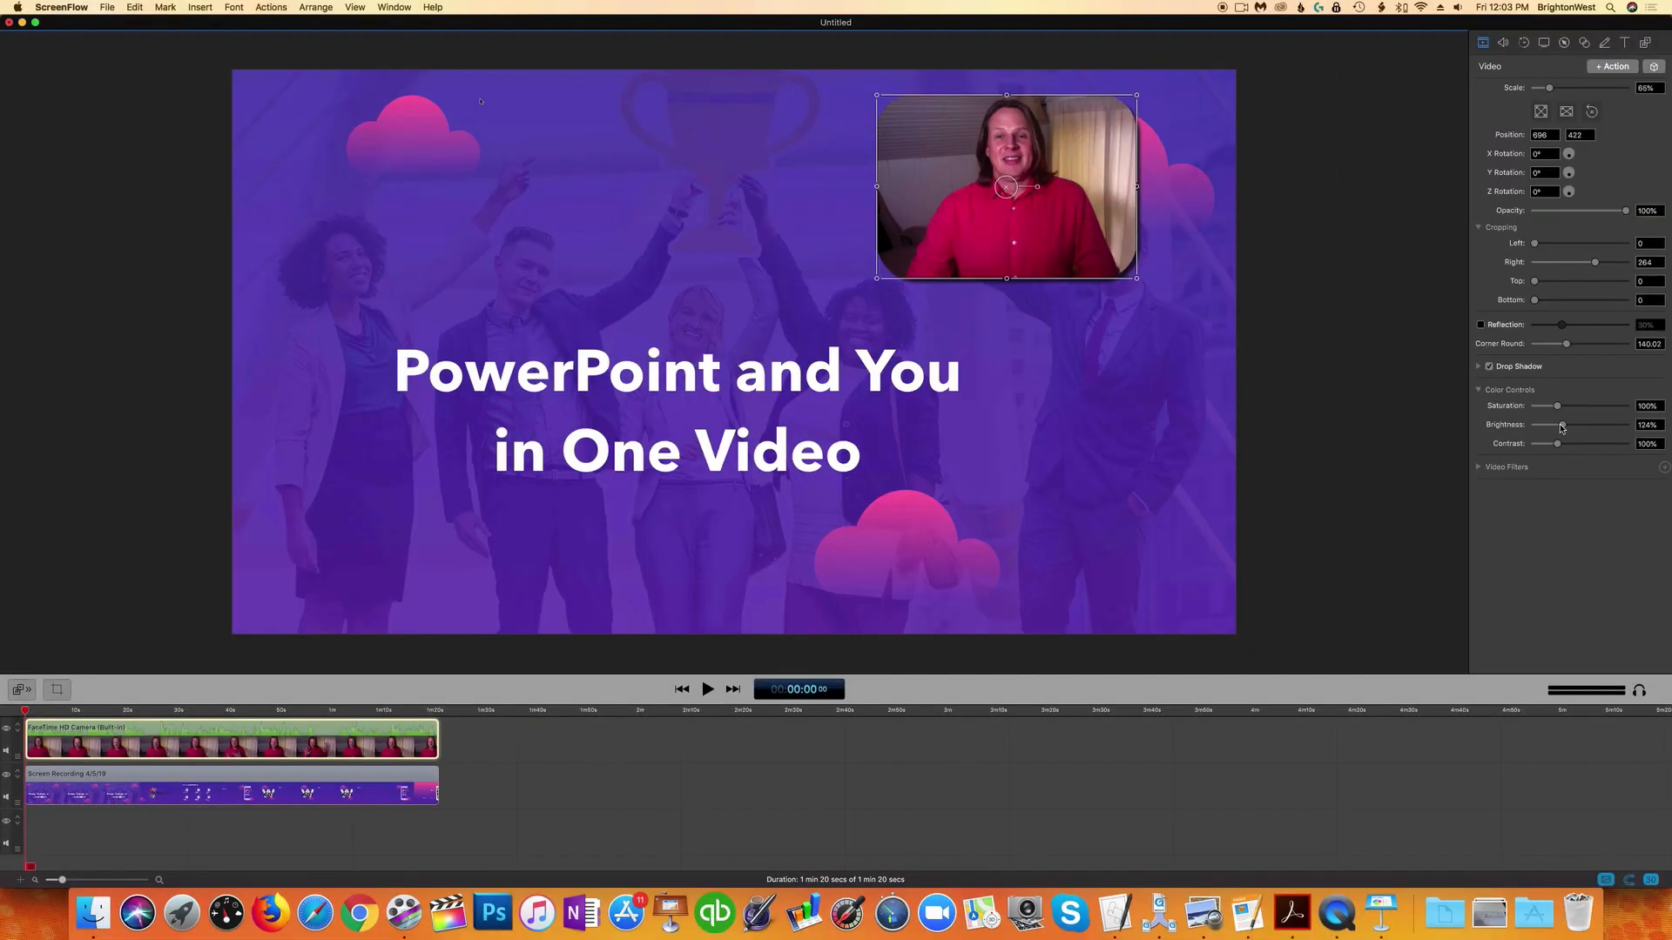
Step: Shift the webcam overlay further right, tucked into the upper-right corner
left_click_drag(1000, 215, 1067, 211)
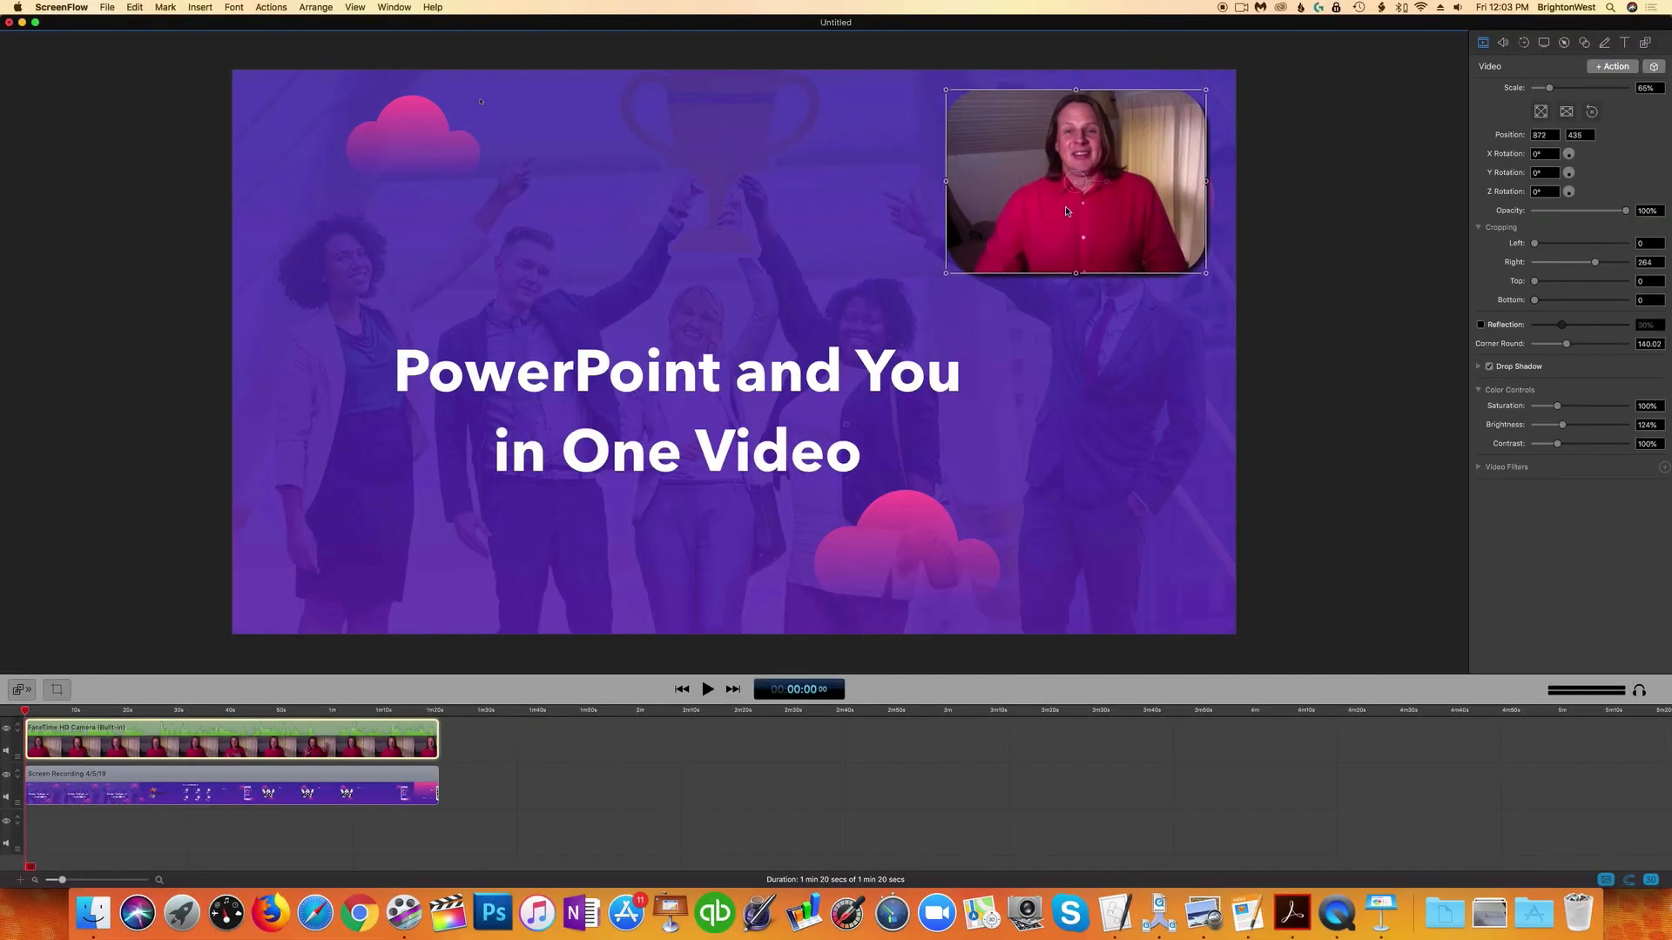
left_click(634, 834)
Step: Play the edited video from the start and scrub ahead to review it
mouse_move(301, 746)
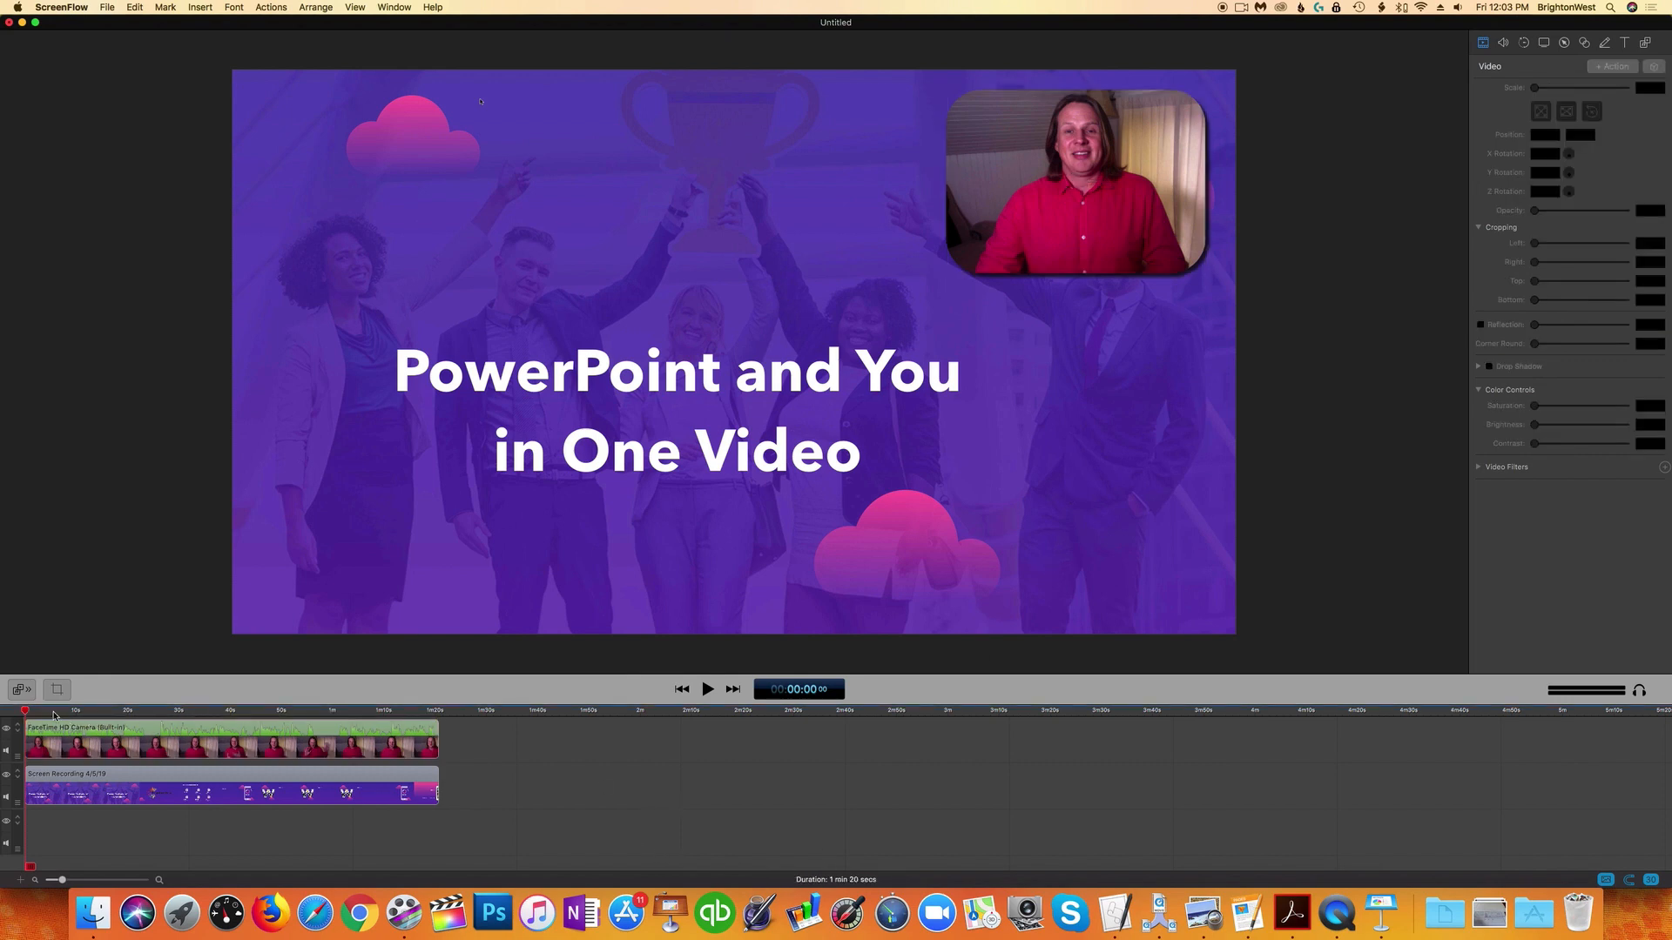
key("space")
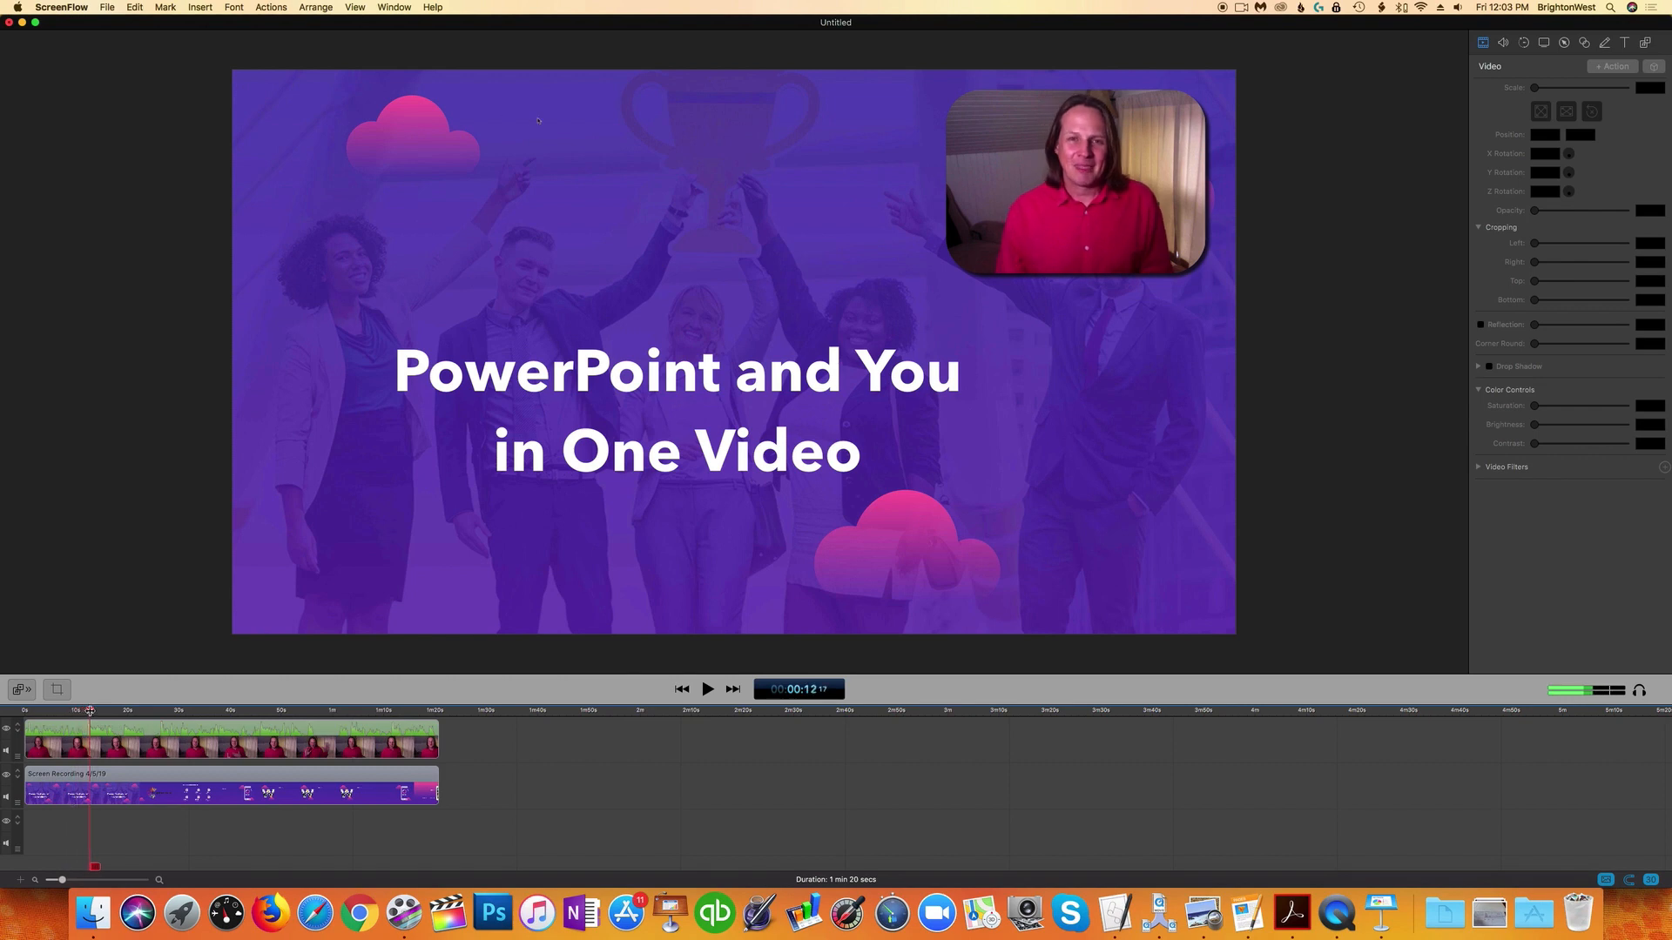
left_click_drag(90, 712, 313, 712)
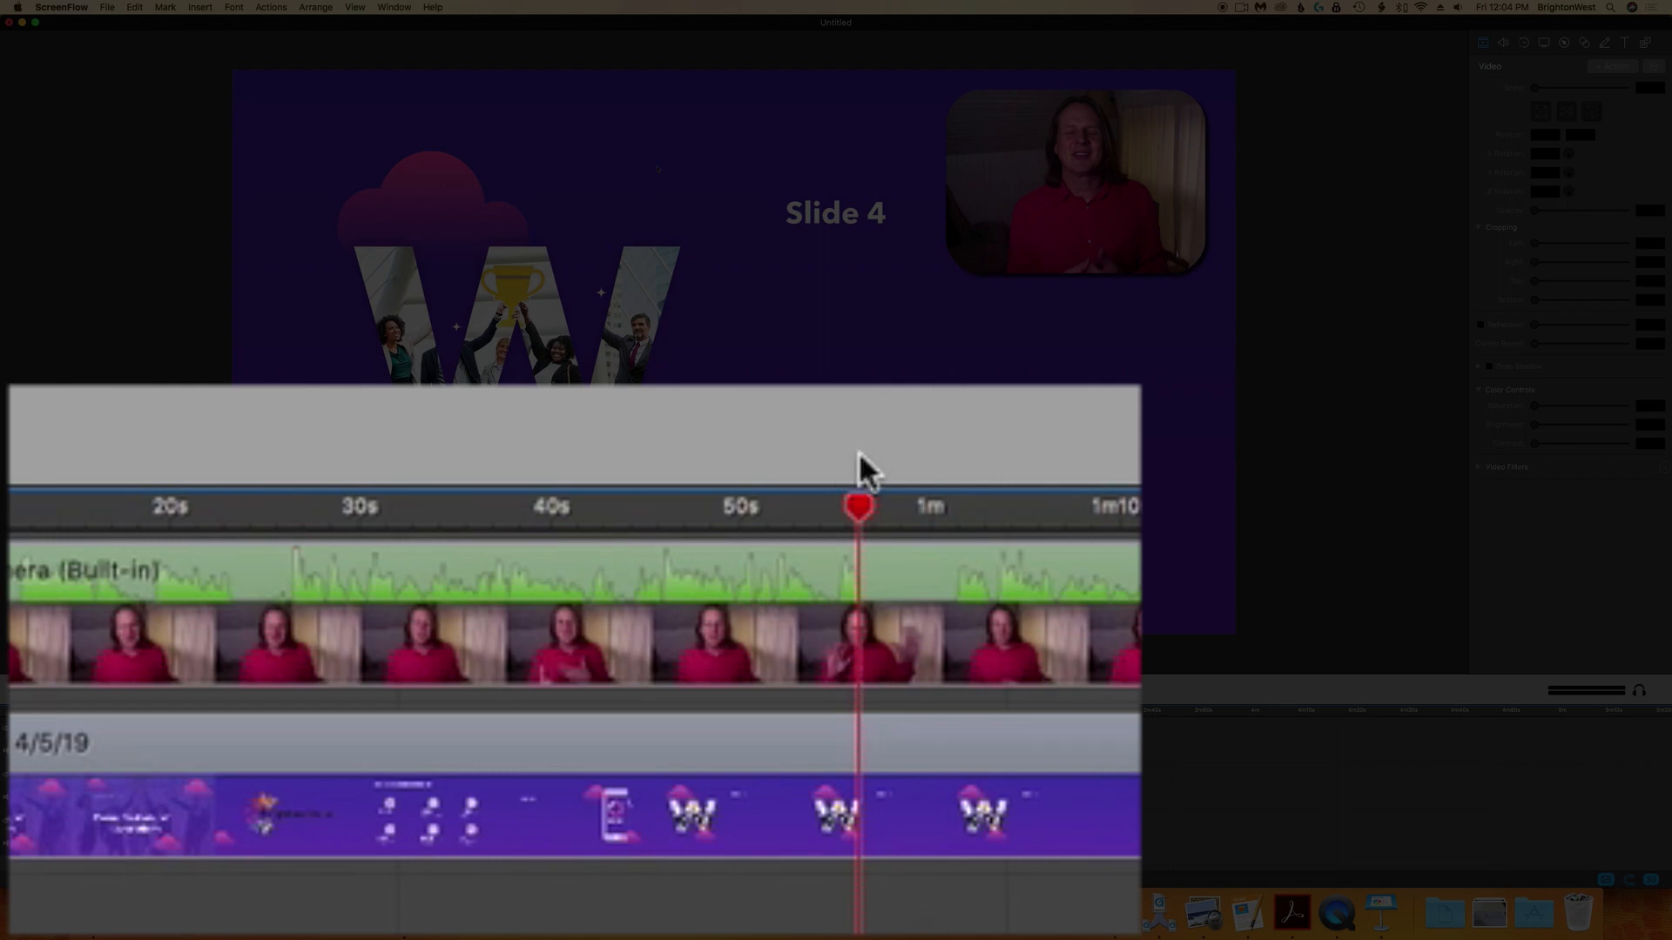
Step: Split both clips at about 1:00 and again at about 44 s
left_click_drag(855, 512, 955, 517)
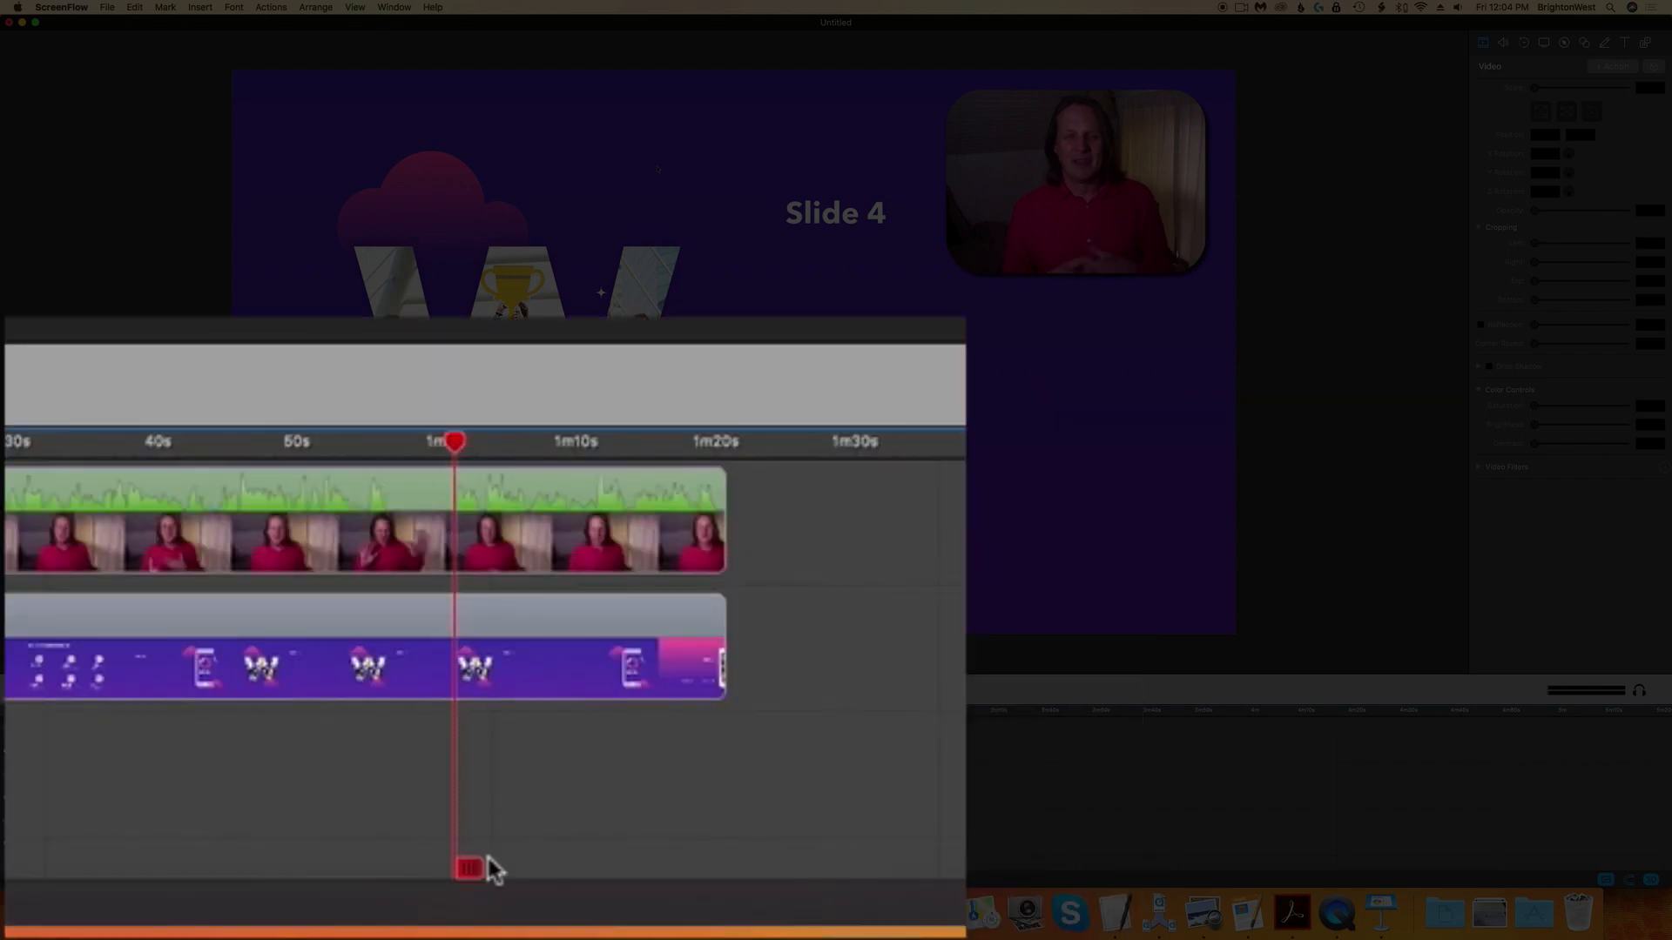
left_click(470, 868)
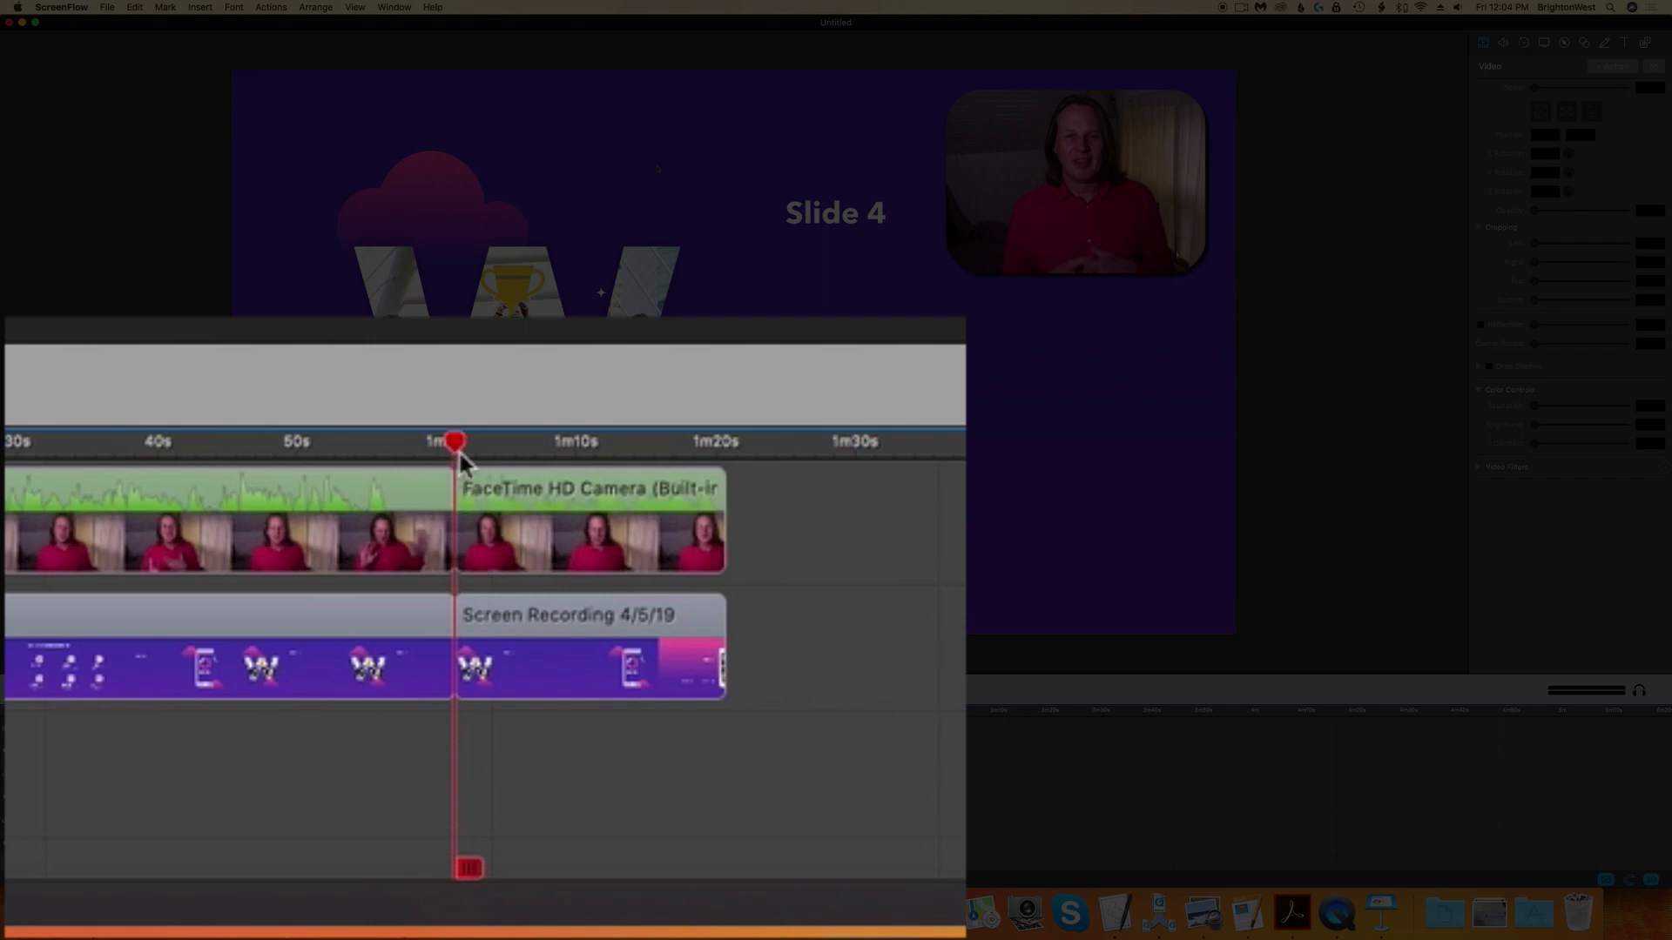
left_click_drag(457, 451, 212, 486)
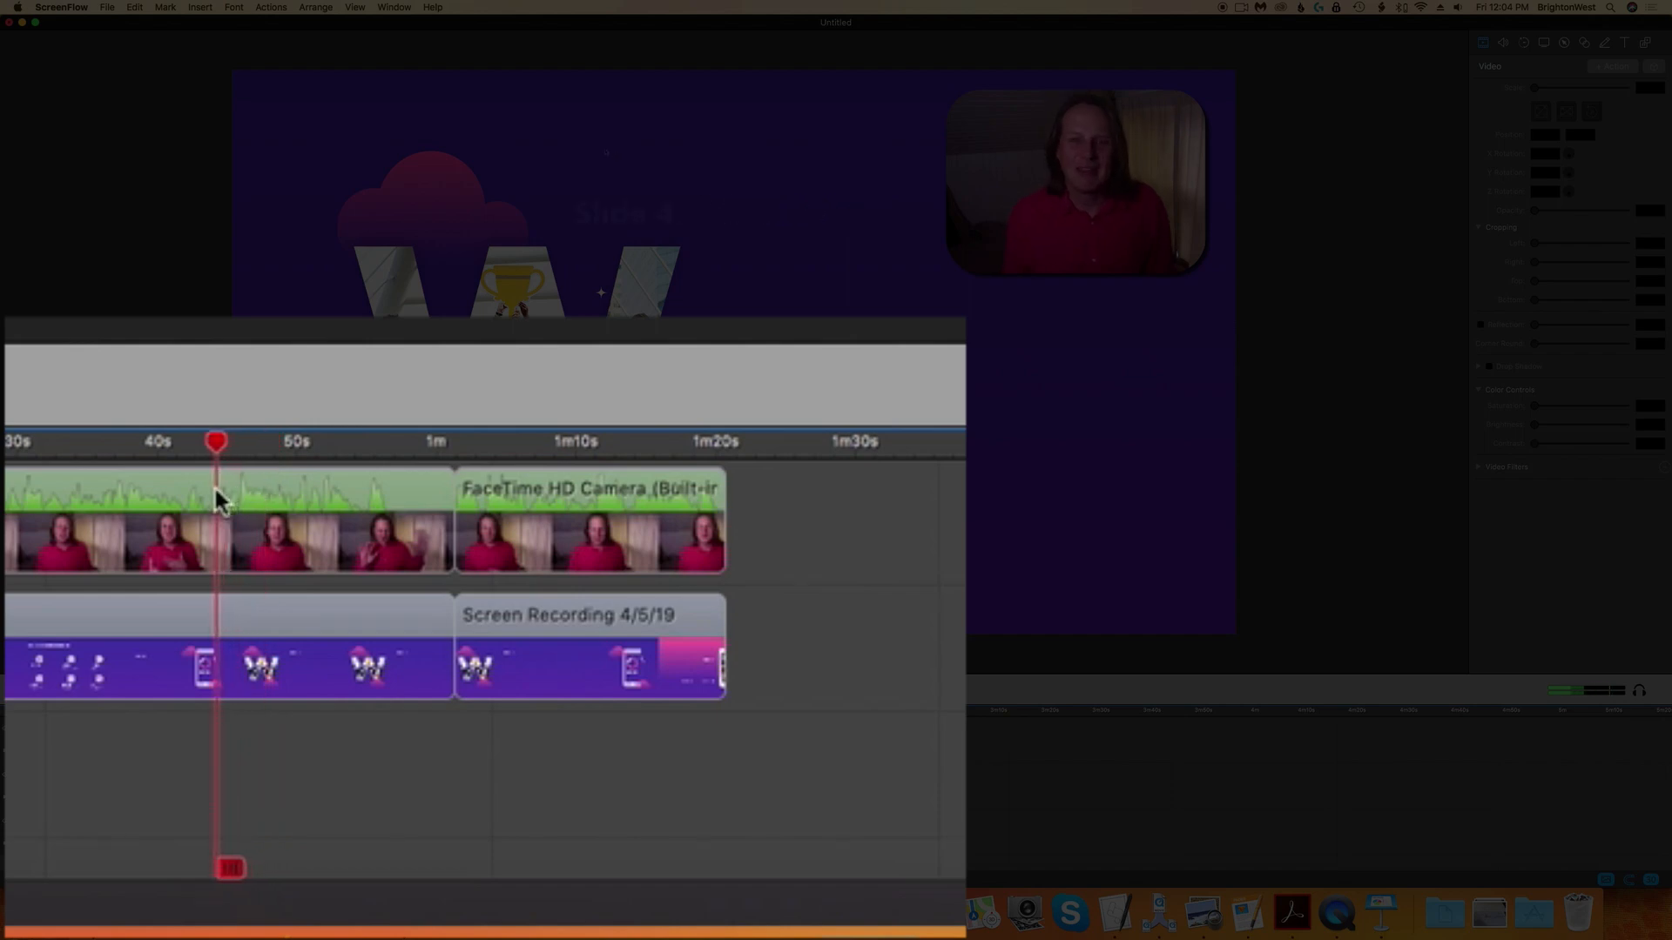
left_click_drag(208, 491, 196, 491)
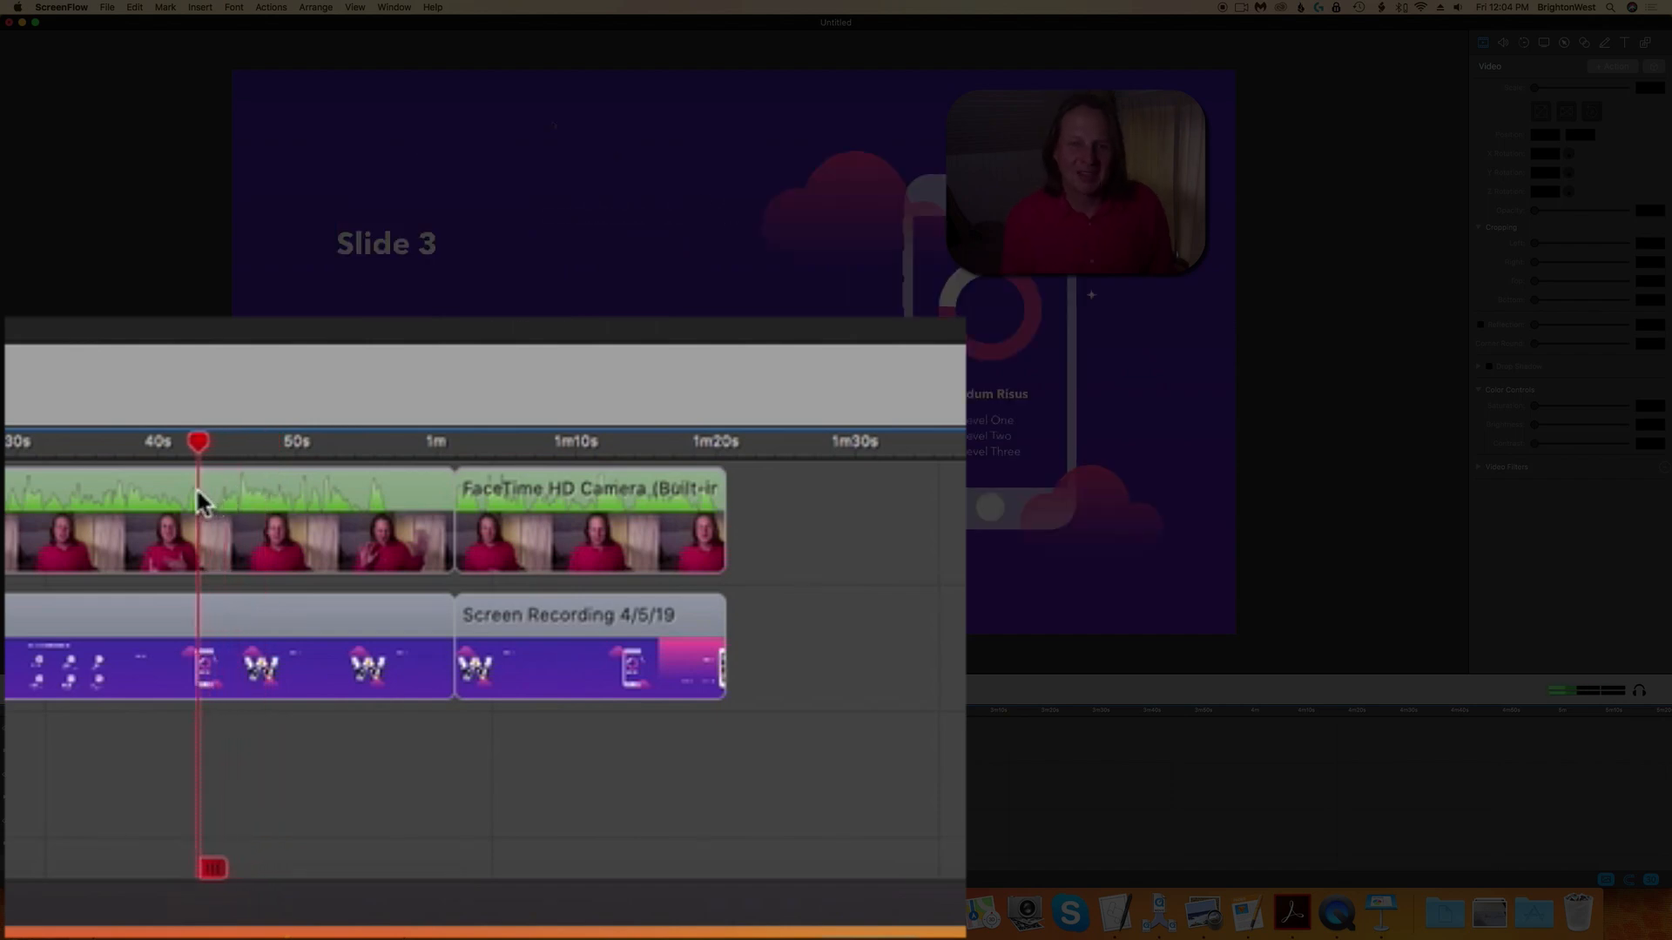
left_click(212, 869)
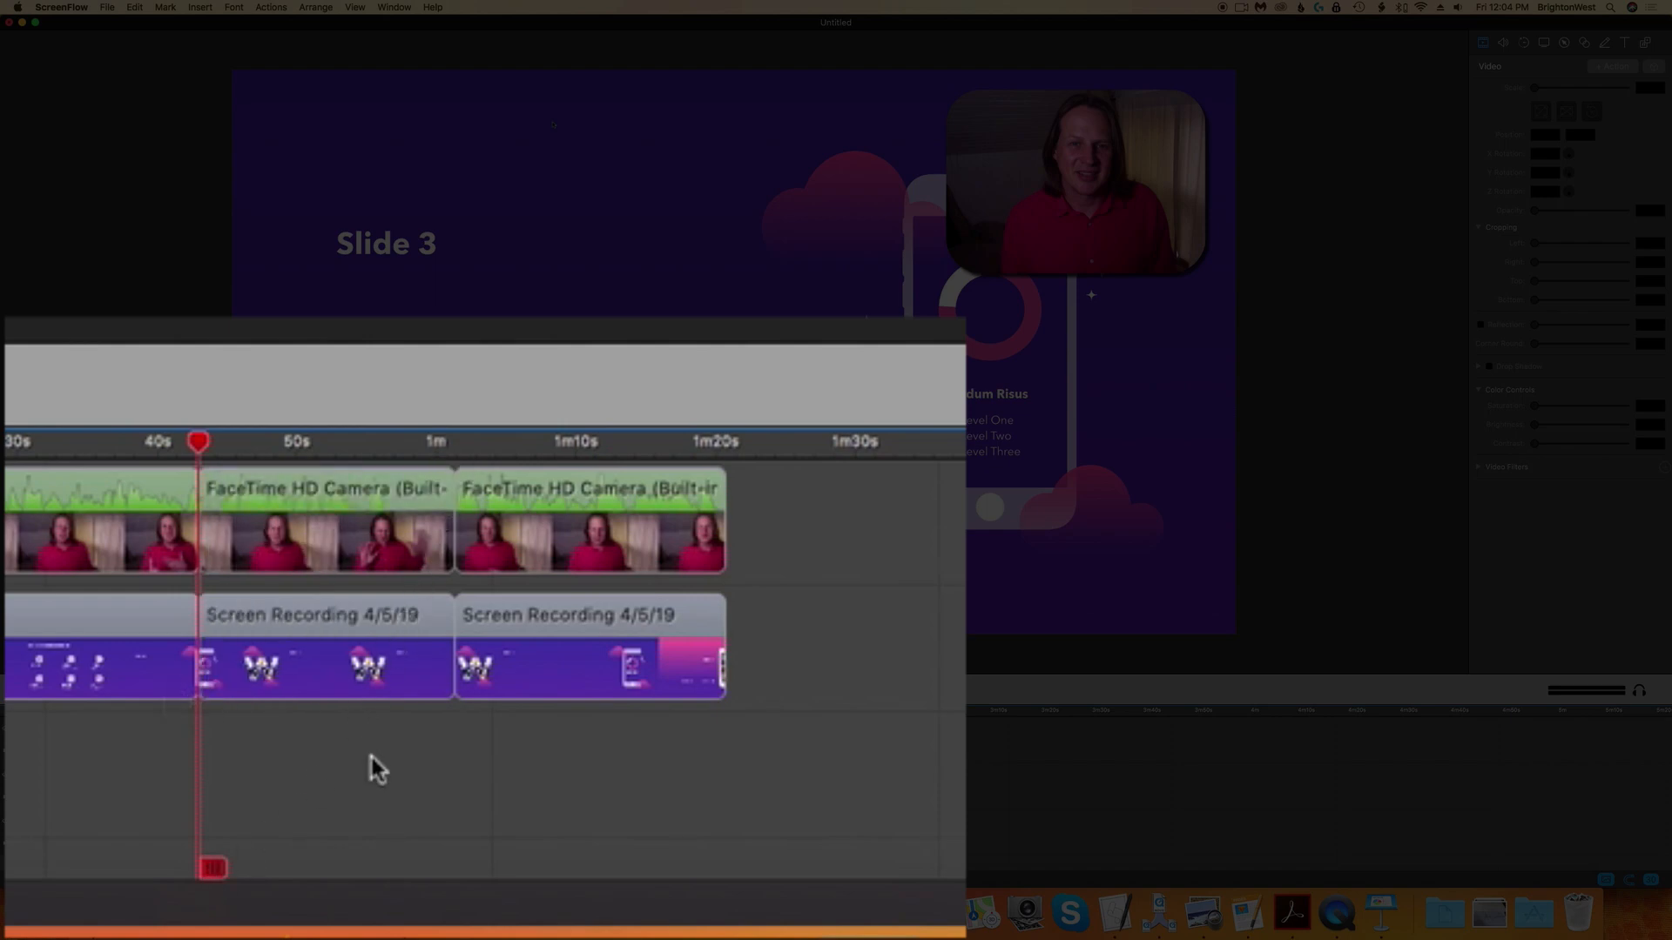
Step: Delete the section between the two splits and slide the remaining clips left to close the gap
left_click(336, 598)
left_click(314, 520, "shift")
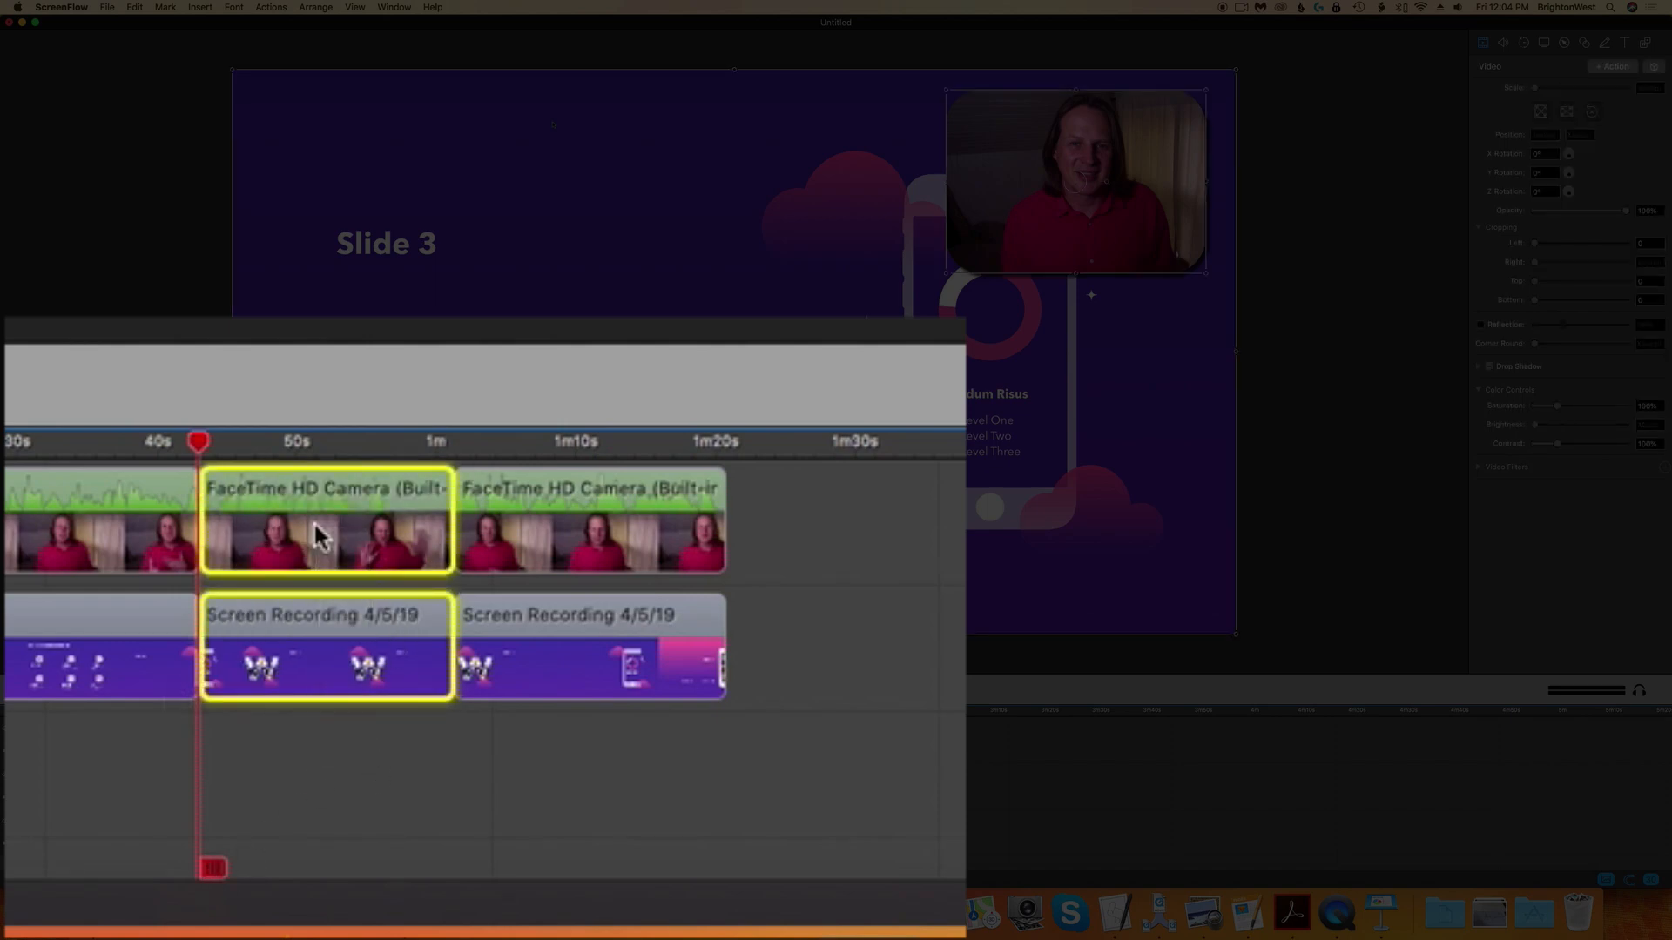
key("Delete")
left_click_drag(850, 613, 369, 540)
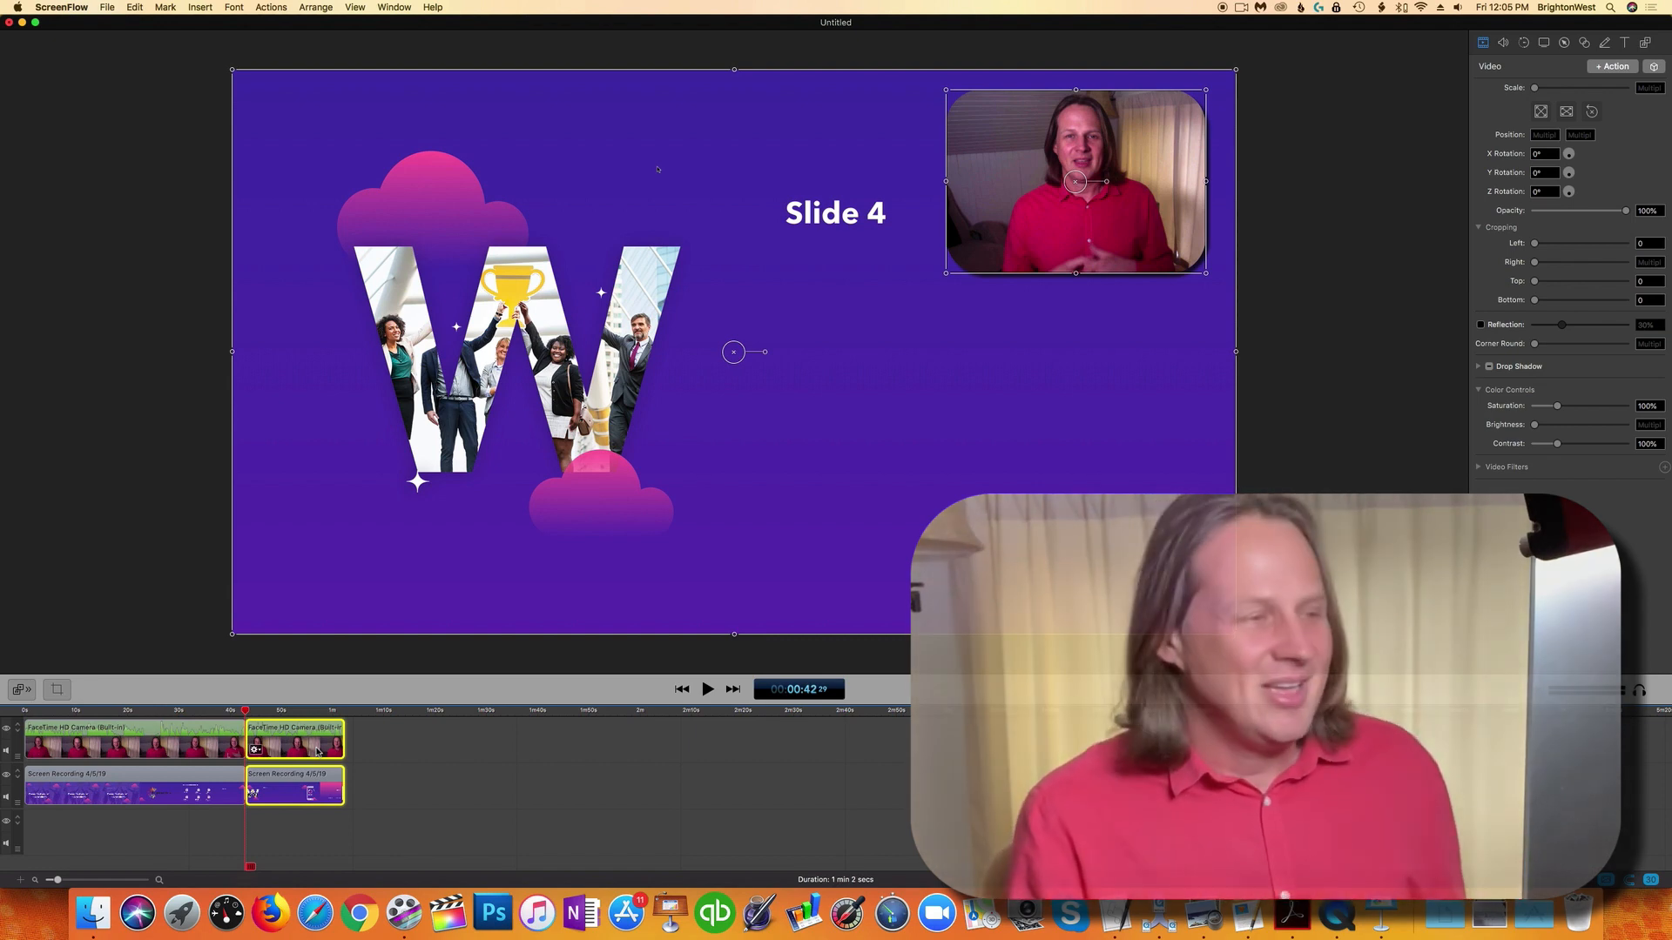
Step: Zoom into the timeline and split the webcam clip at about 26 s
left_click(410, 771)
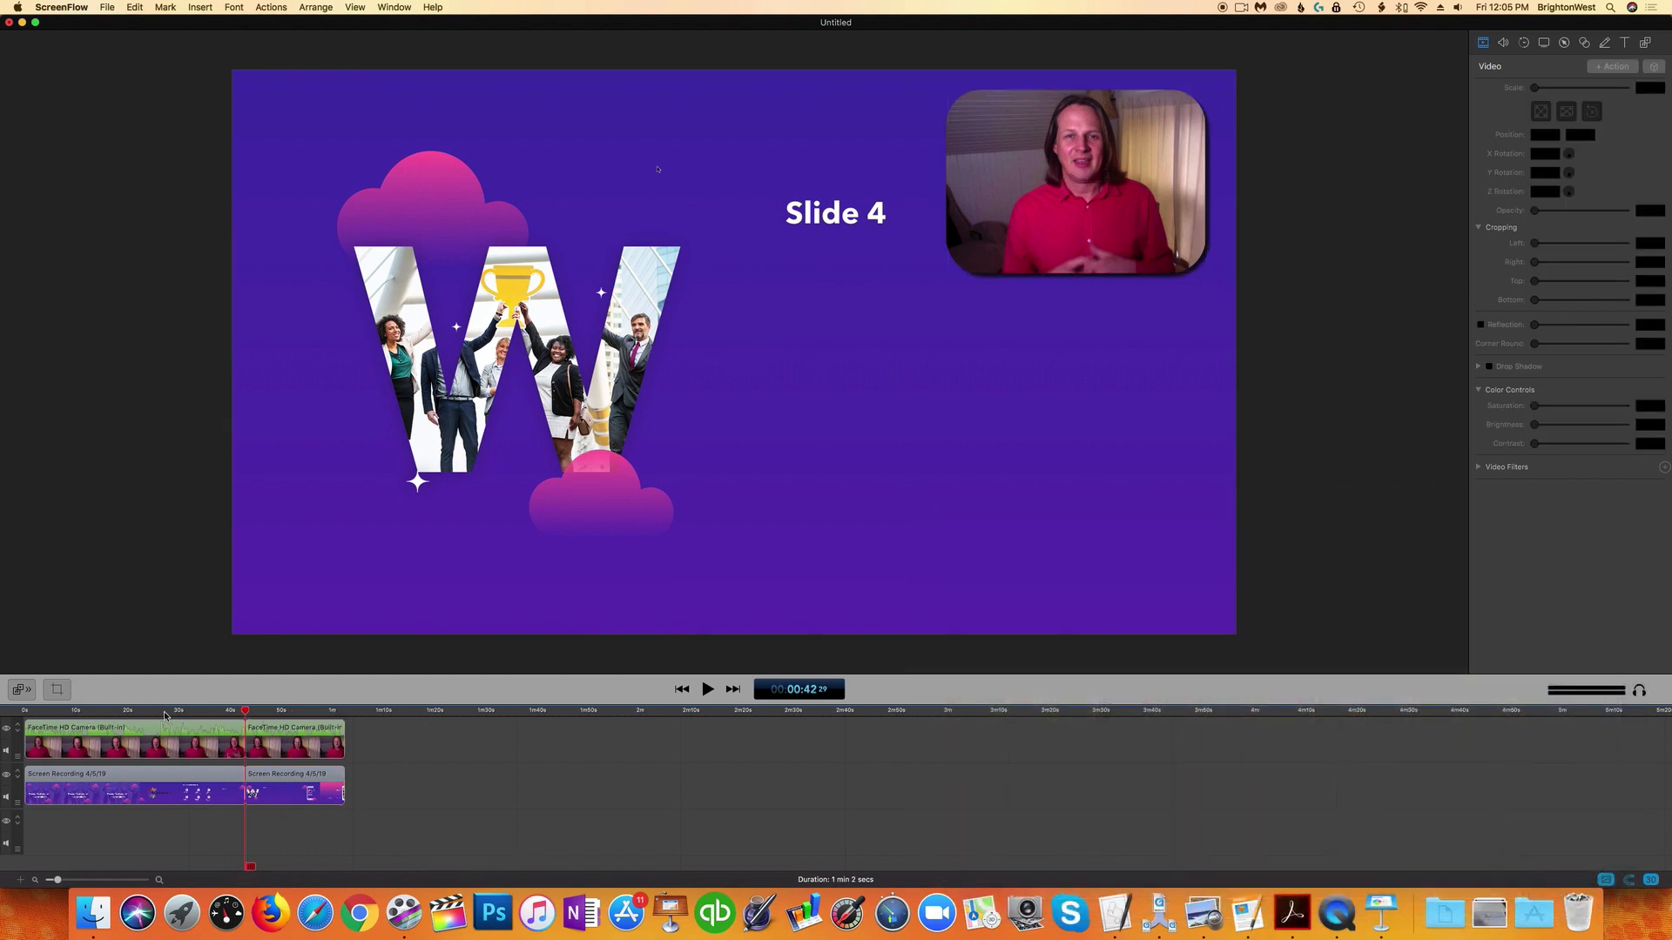
left_click(188, 715)
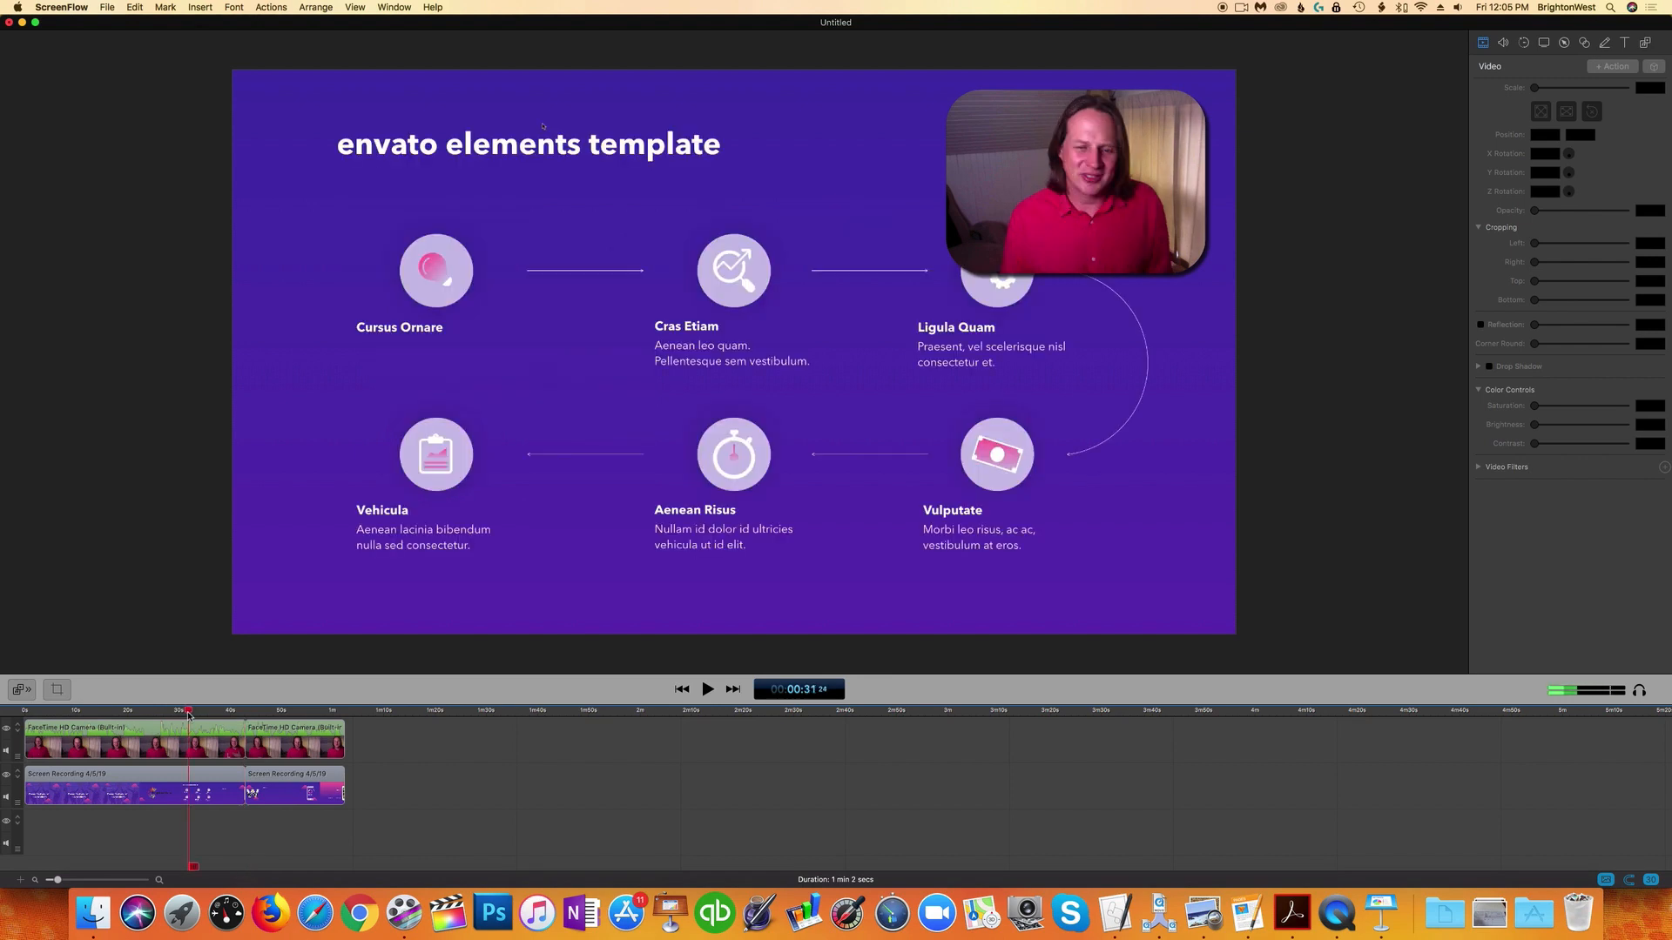
left_click(140, 711)
left_click_drag(140, 711, 147, 712)
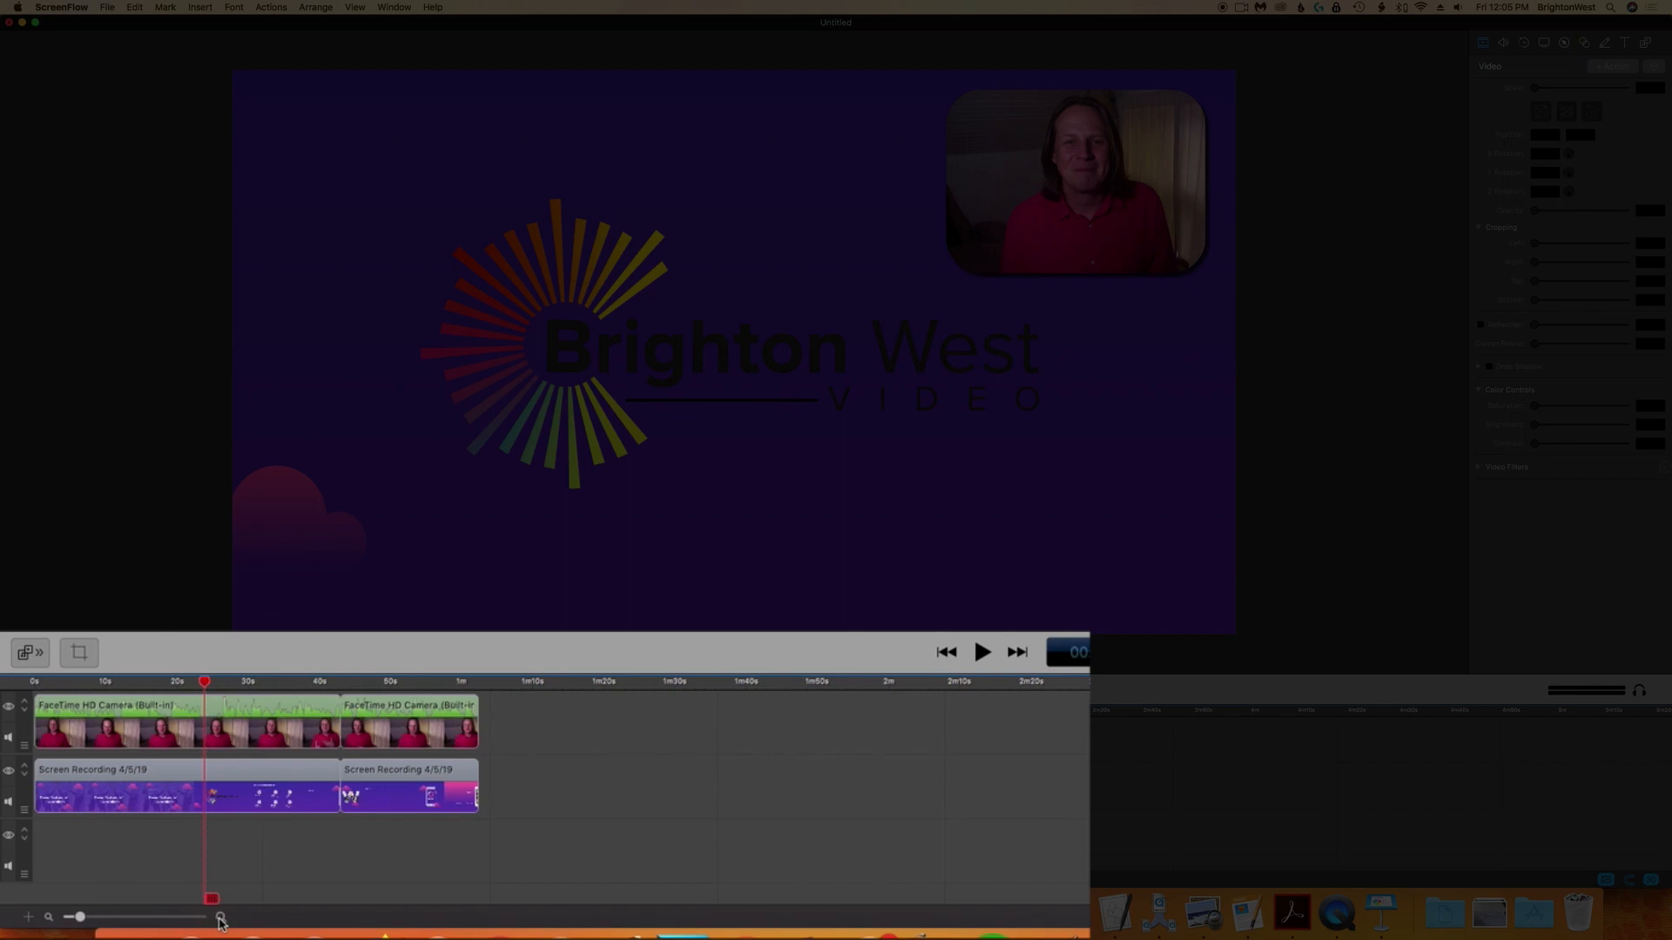
left_click(220, 918)
left_click(219, 918)
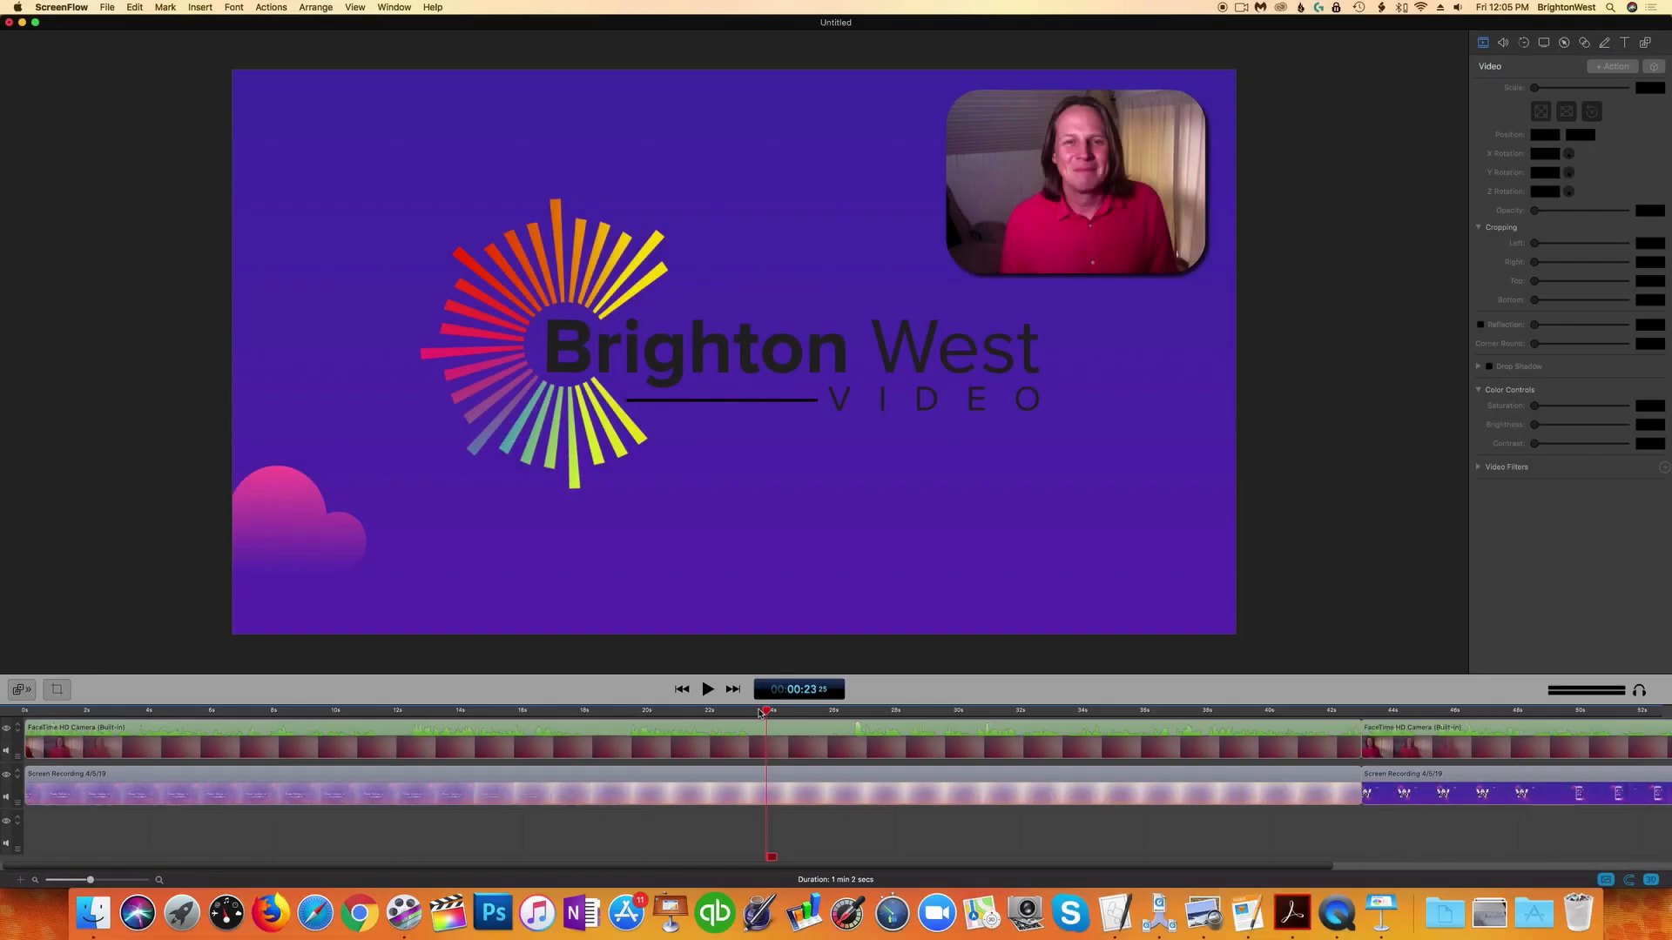
left_click_drag(767, 714, 843, 717)
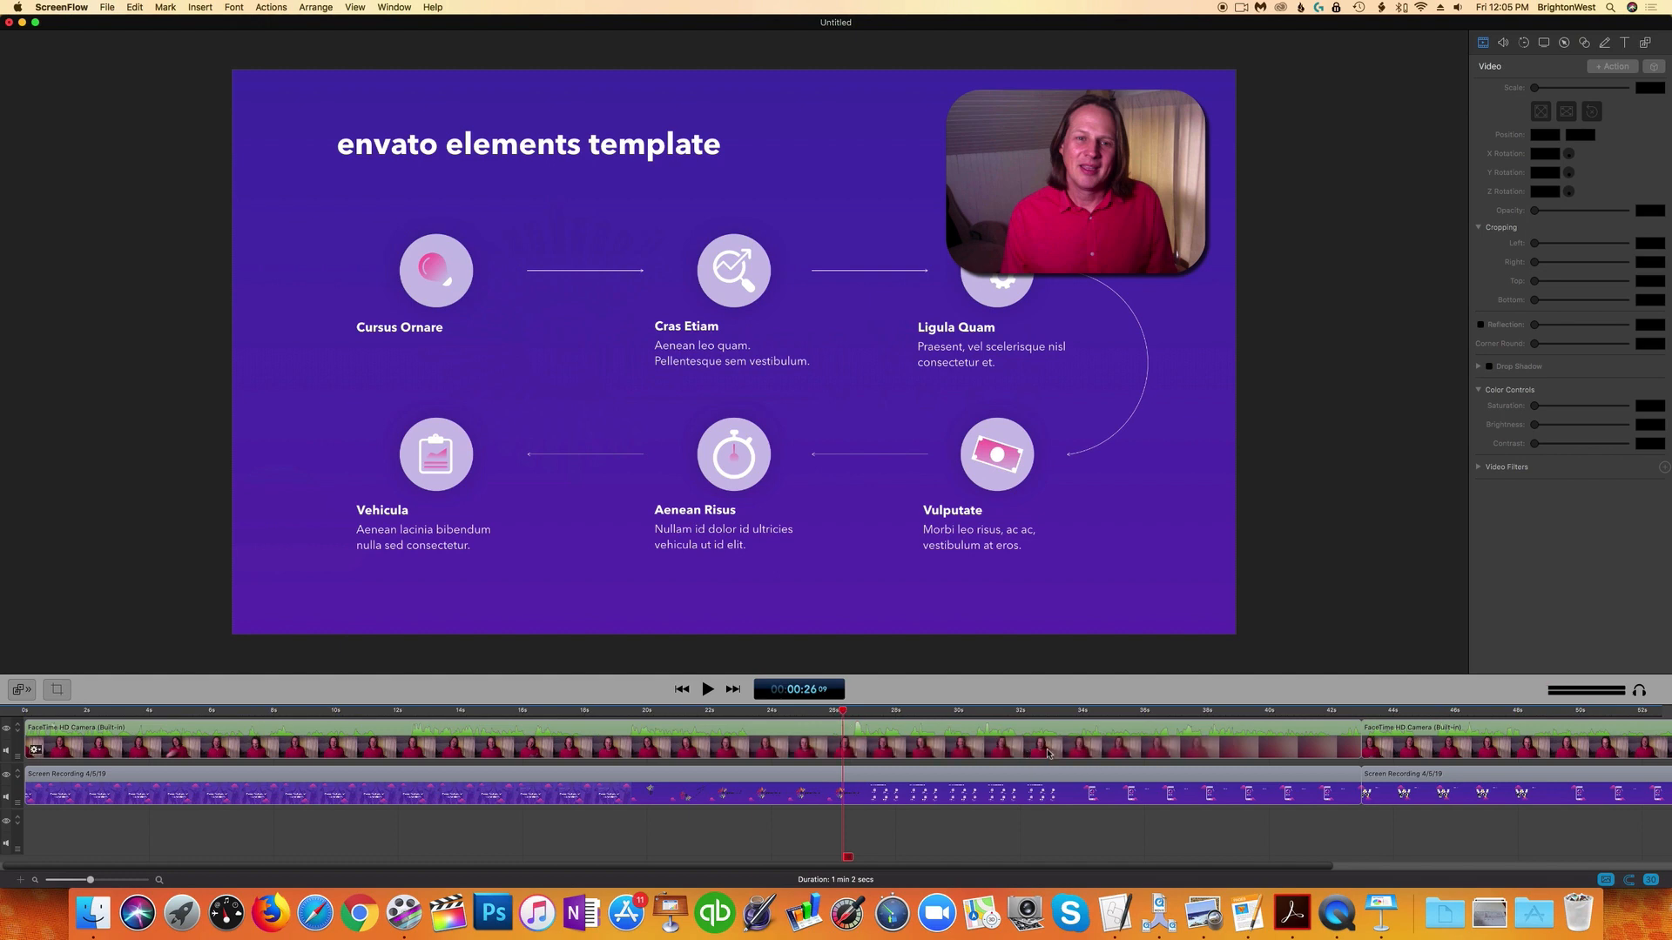
left_click(856, 750)
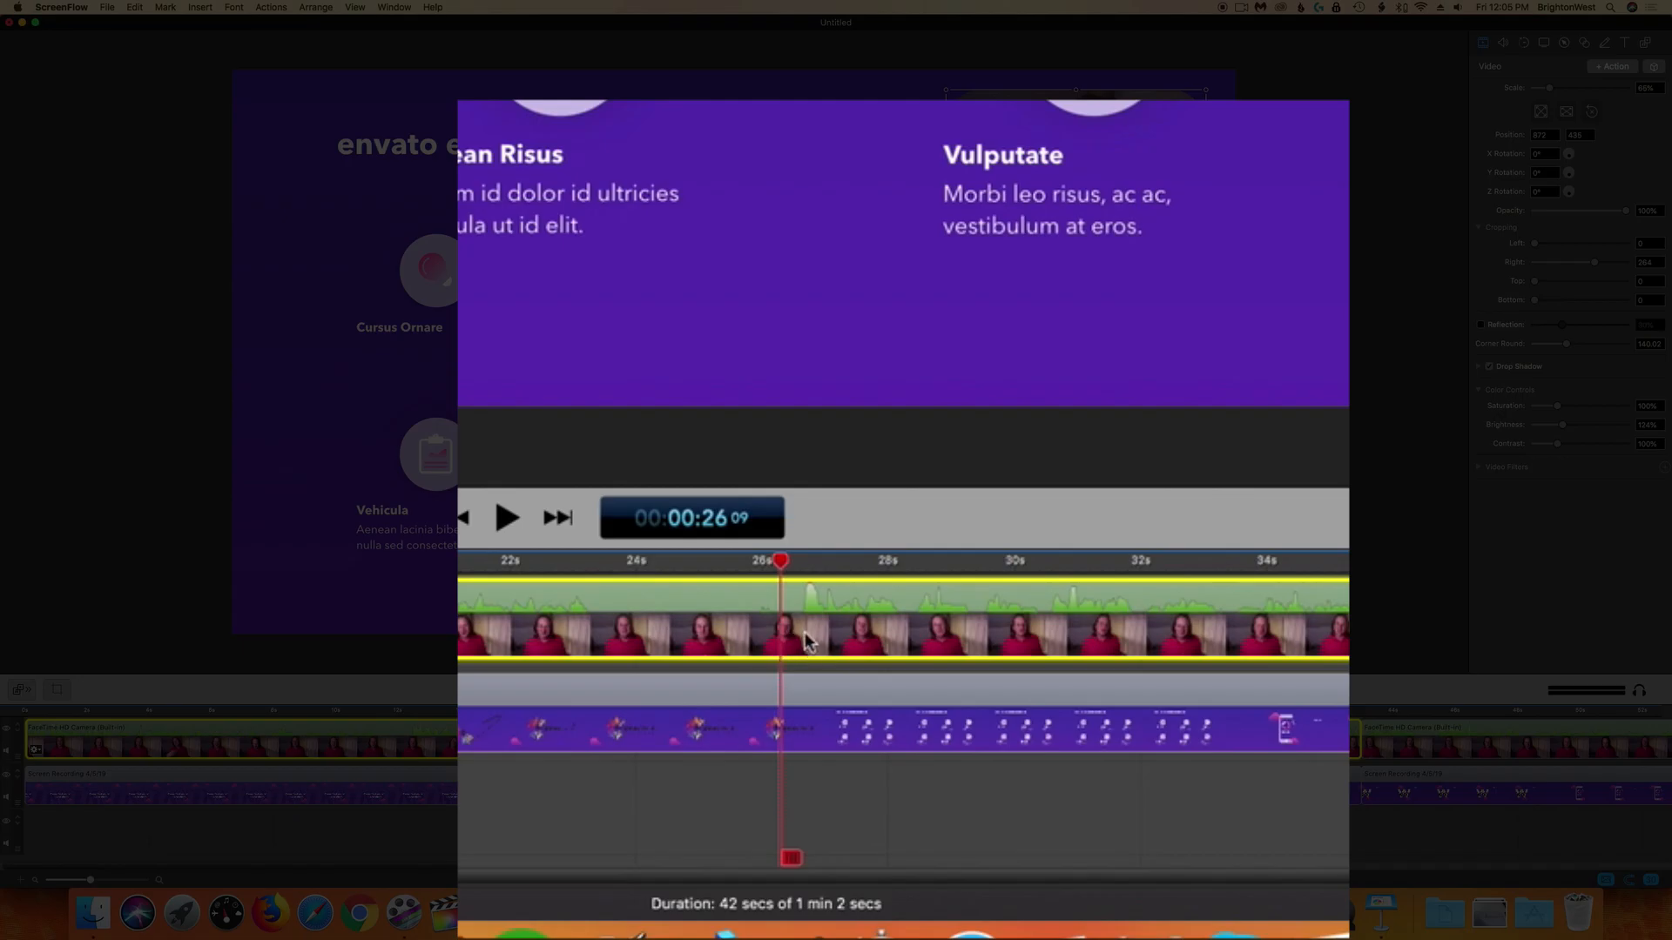
right_click(858, 752)
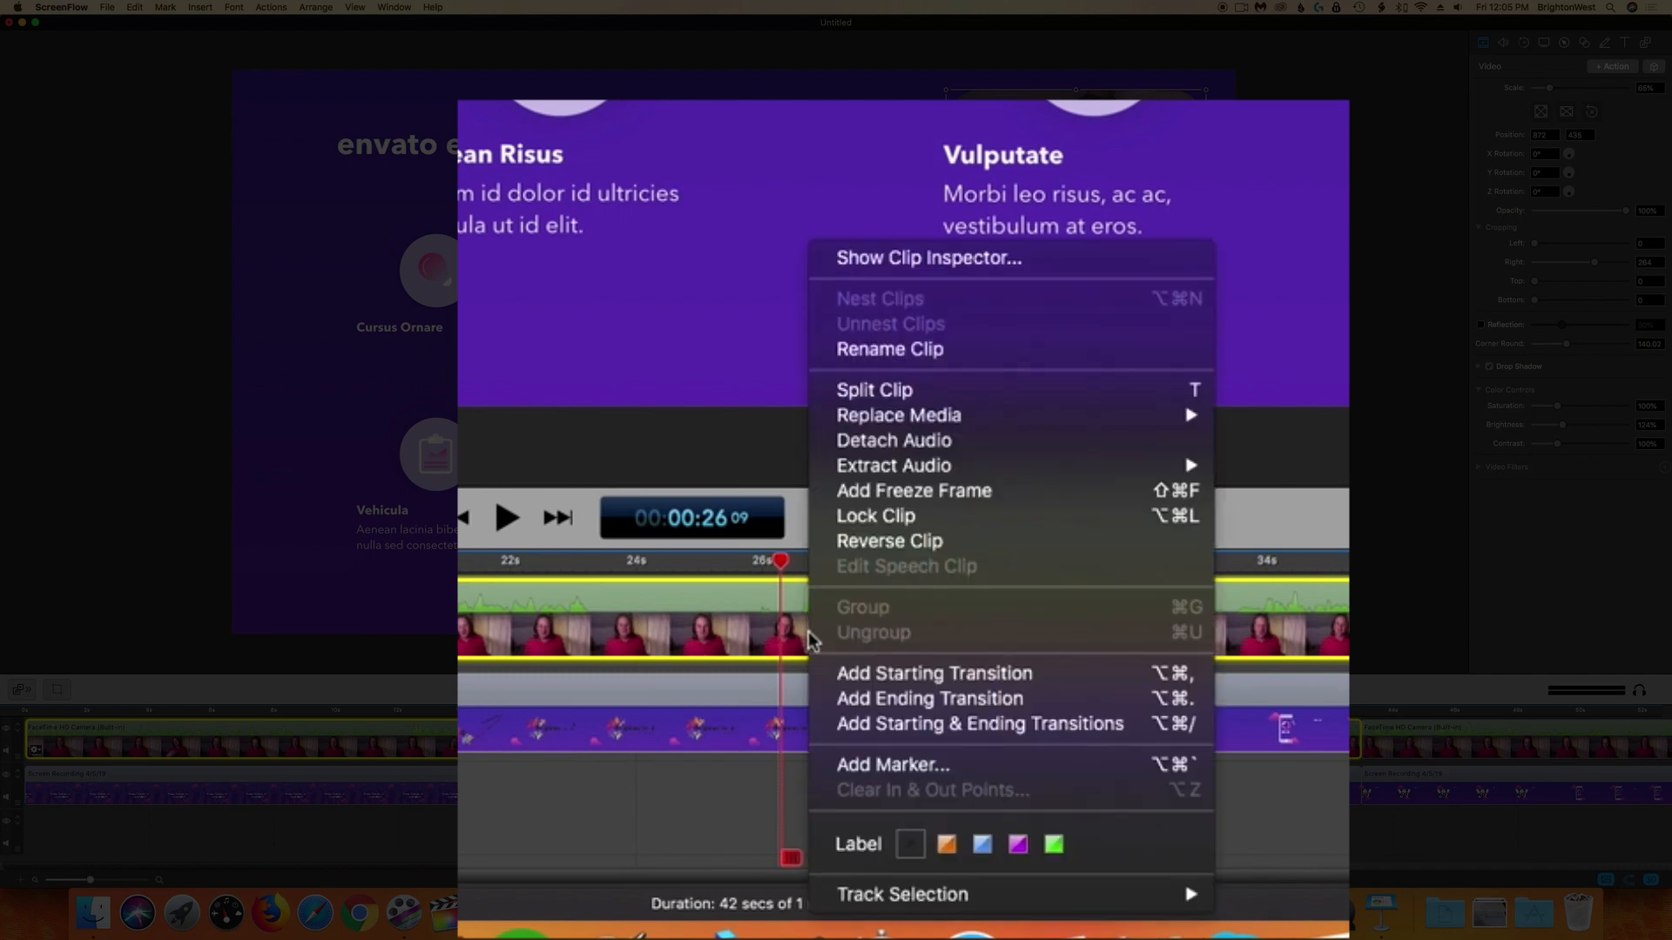
left_click(938, 389)
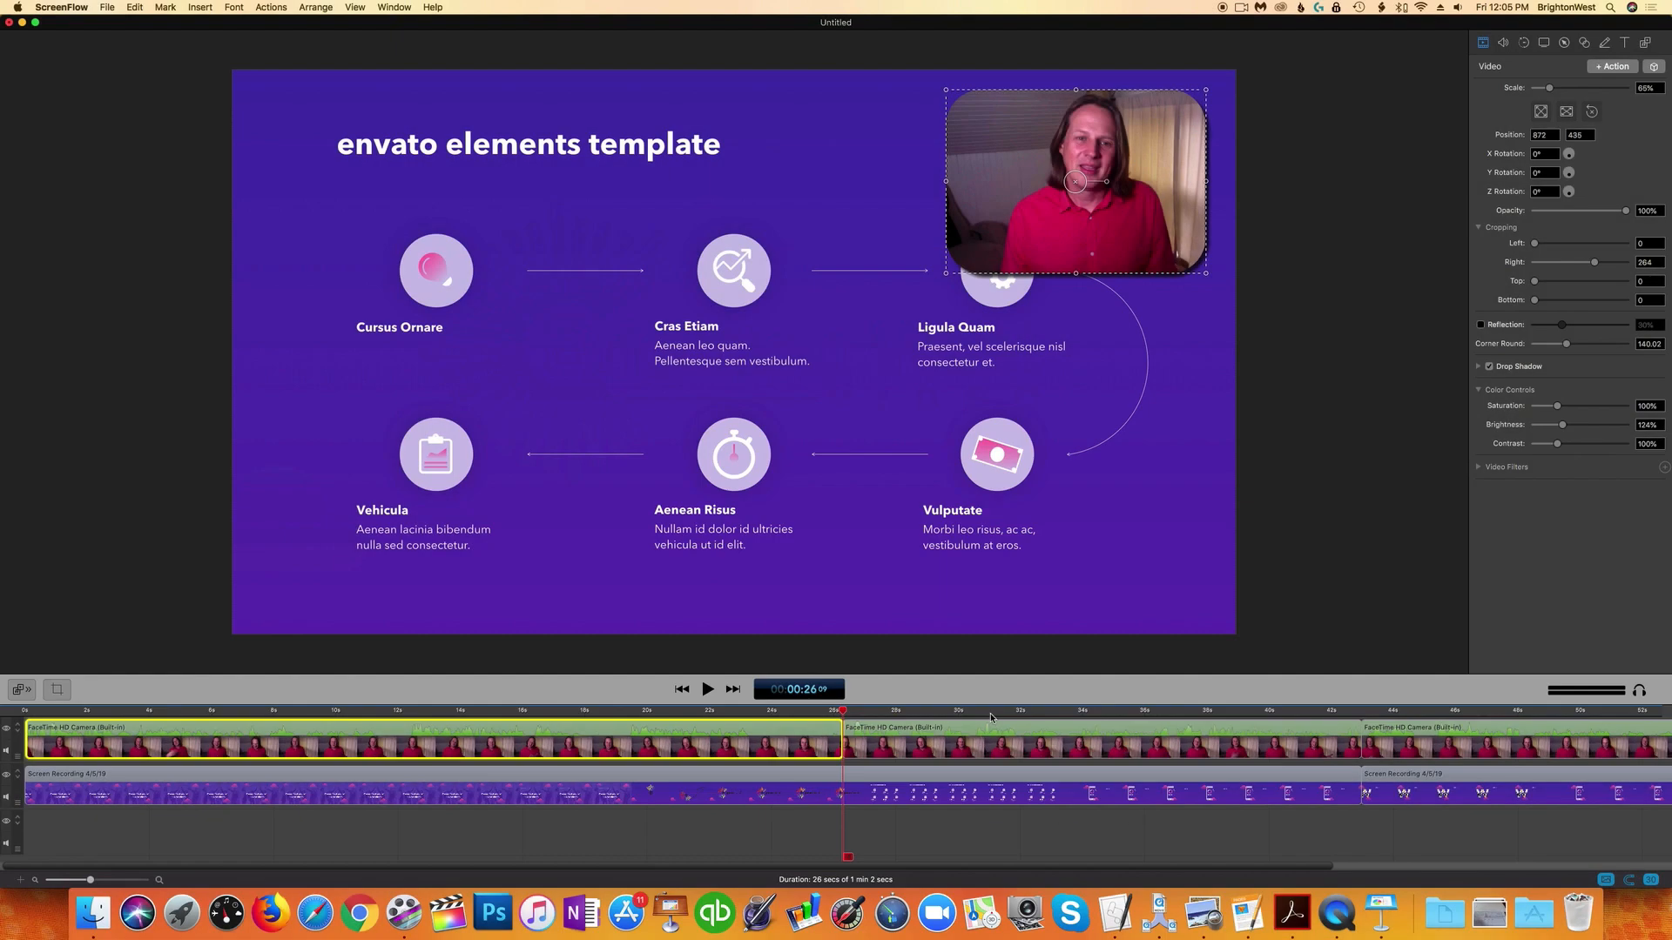
Step: Split the webcam clip again at about 32 s and set the segment between the splits to 0% opacity
left_click(1228, 560)
left_click_drag(1063, 713, 1028, 713)
left_click(1024, 749)
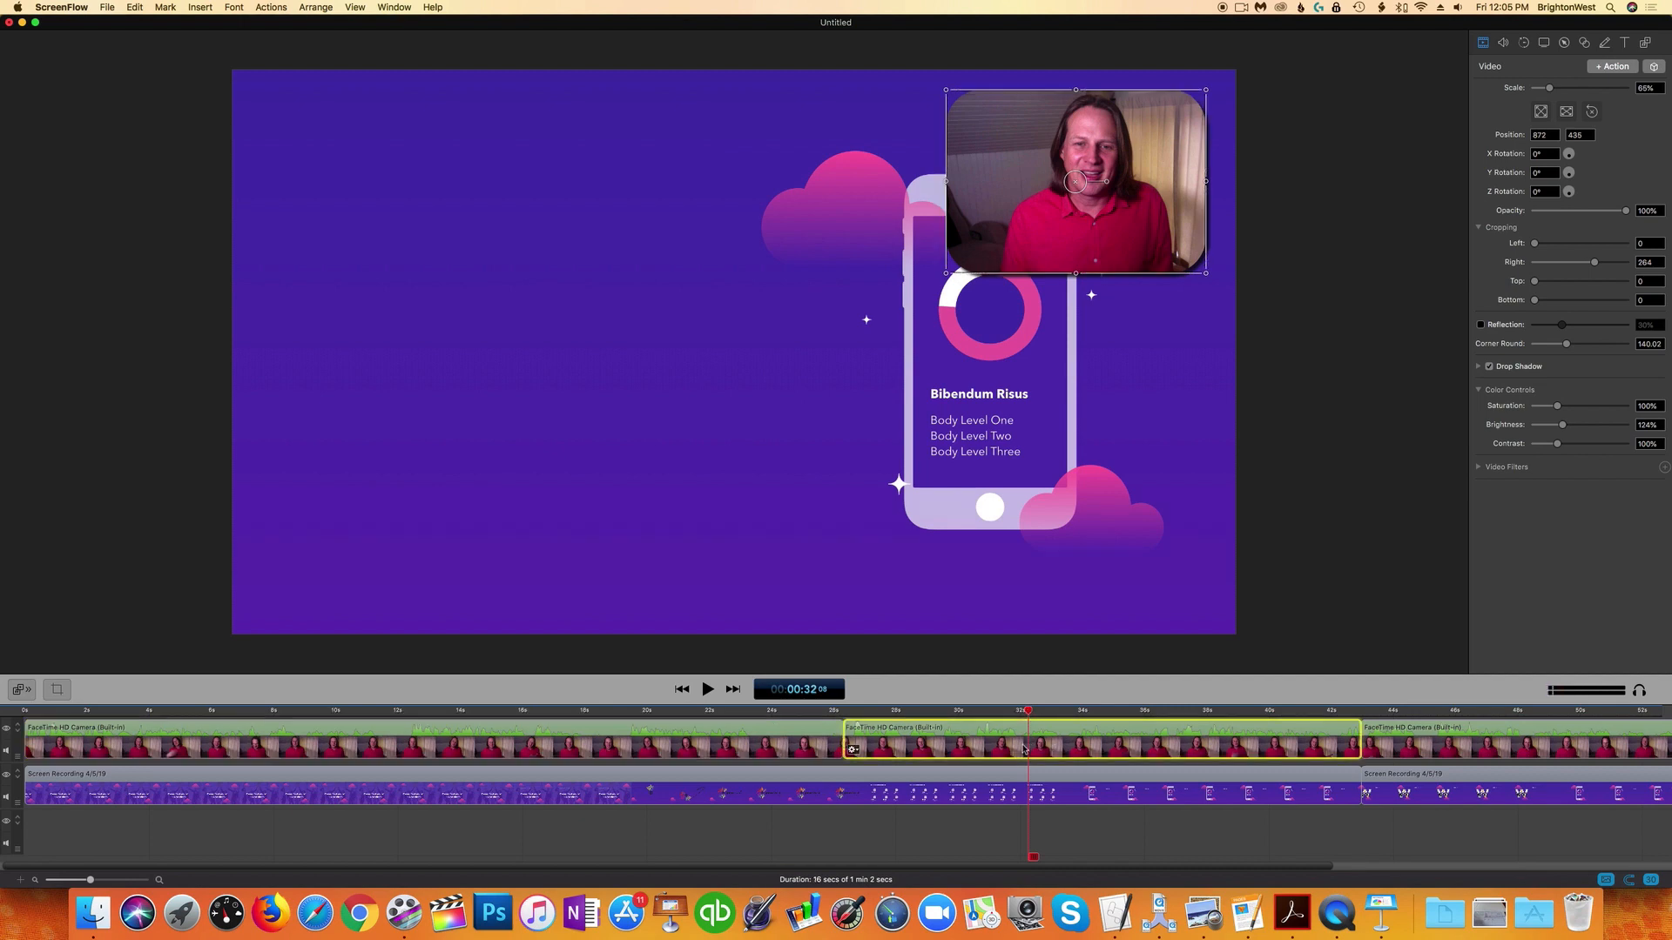
right_click(1024, 749)
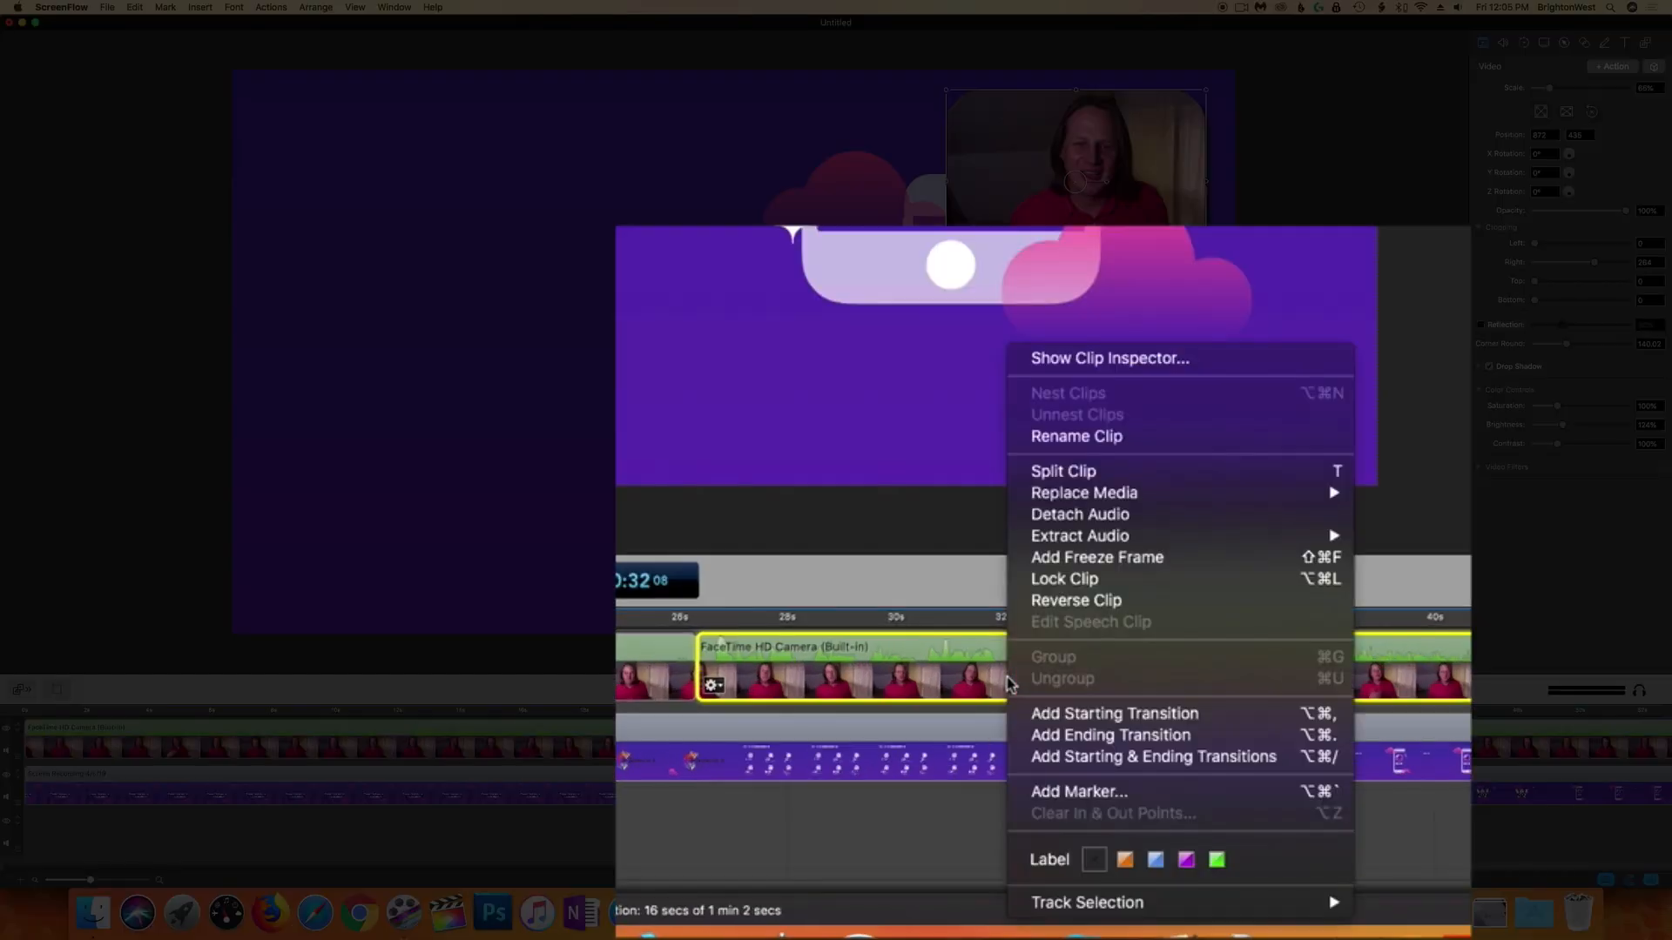
left_click(1123, 479)
left_click(881, 619)
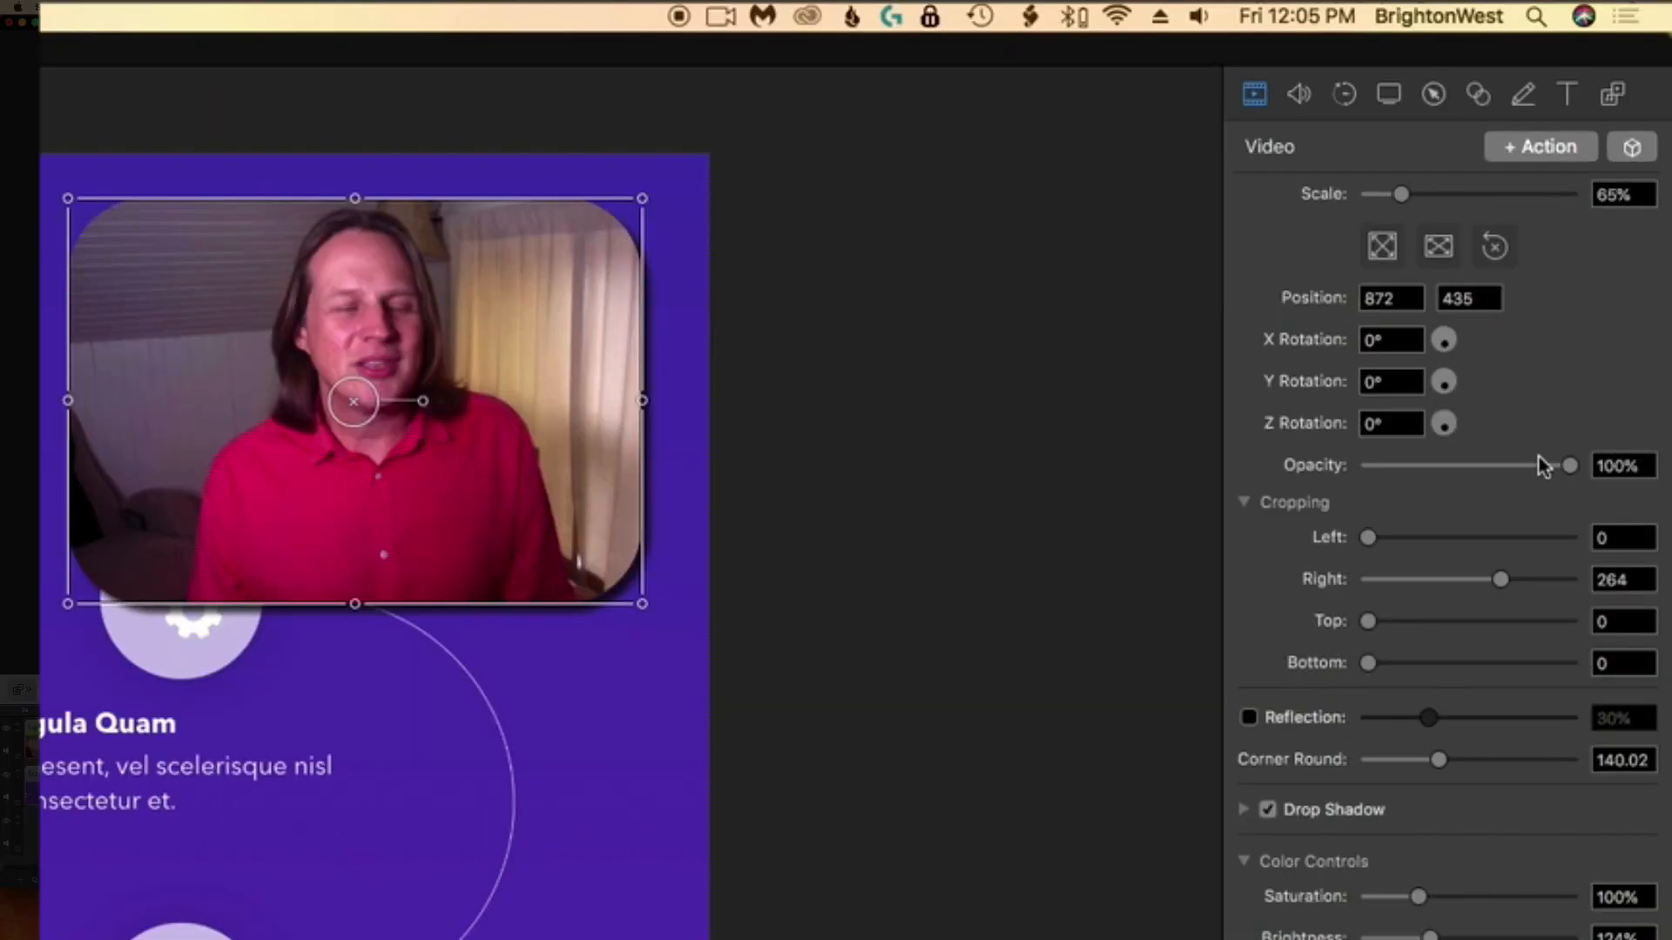
left_click_drag(1567, 473, 1263, 475)
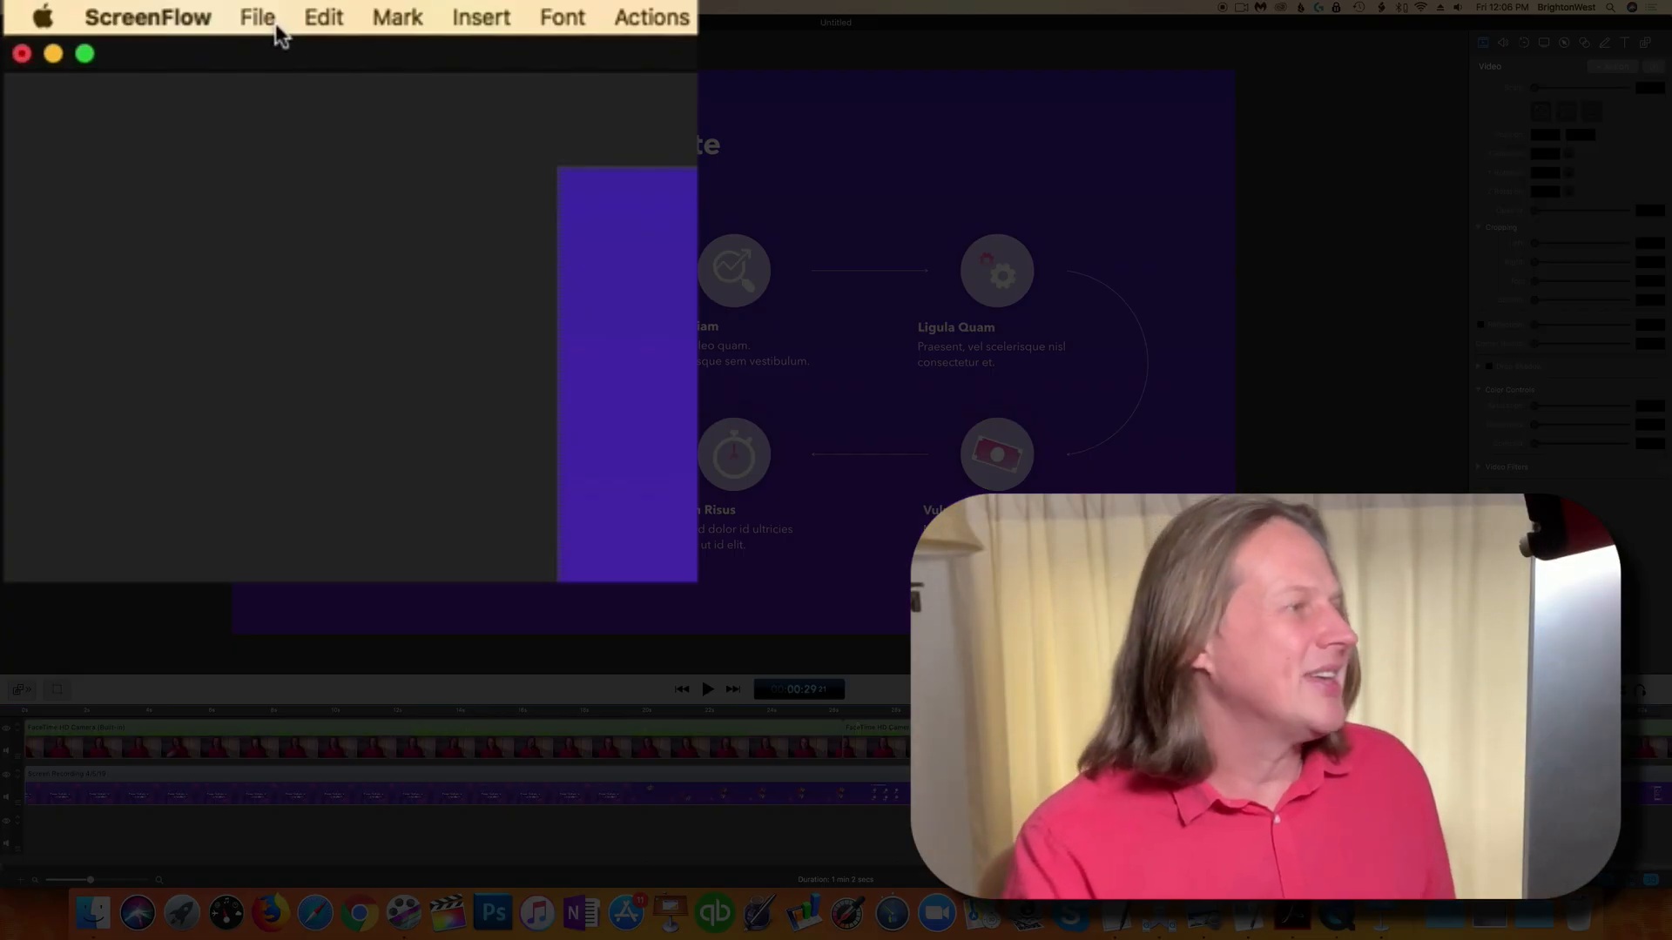
Step: Export the video to the Desktop as My Powerpoint with me in the corner.mp4
left_click(207, 14)
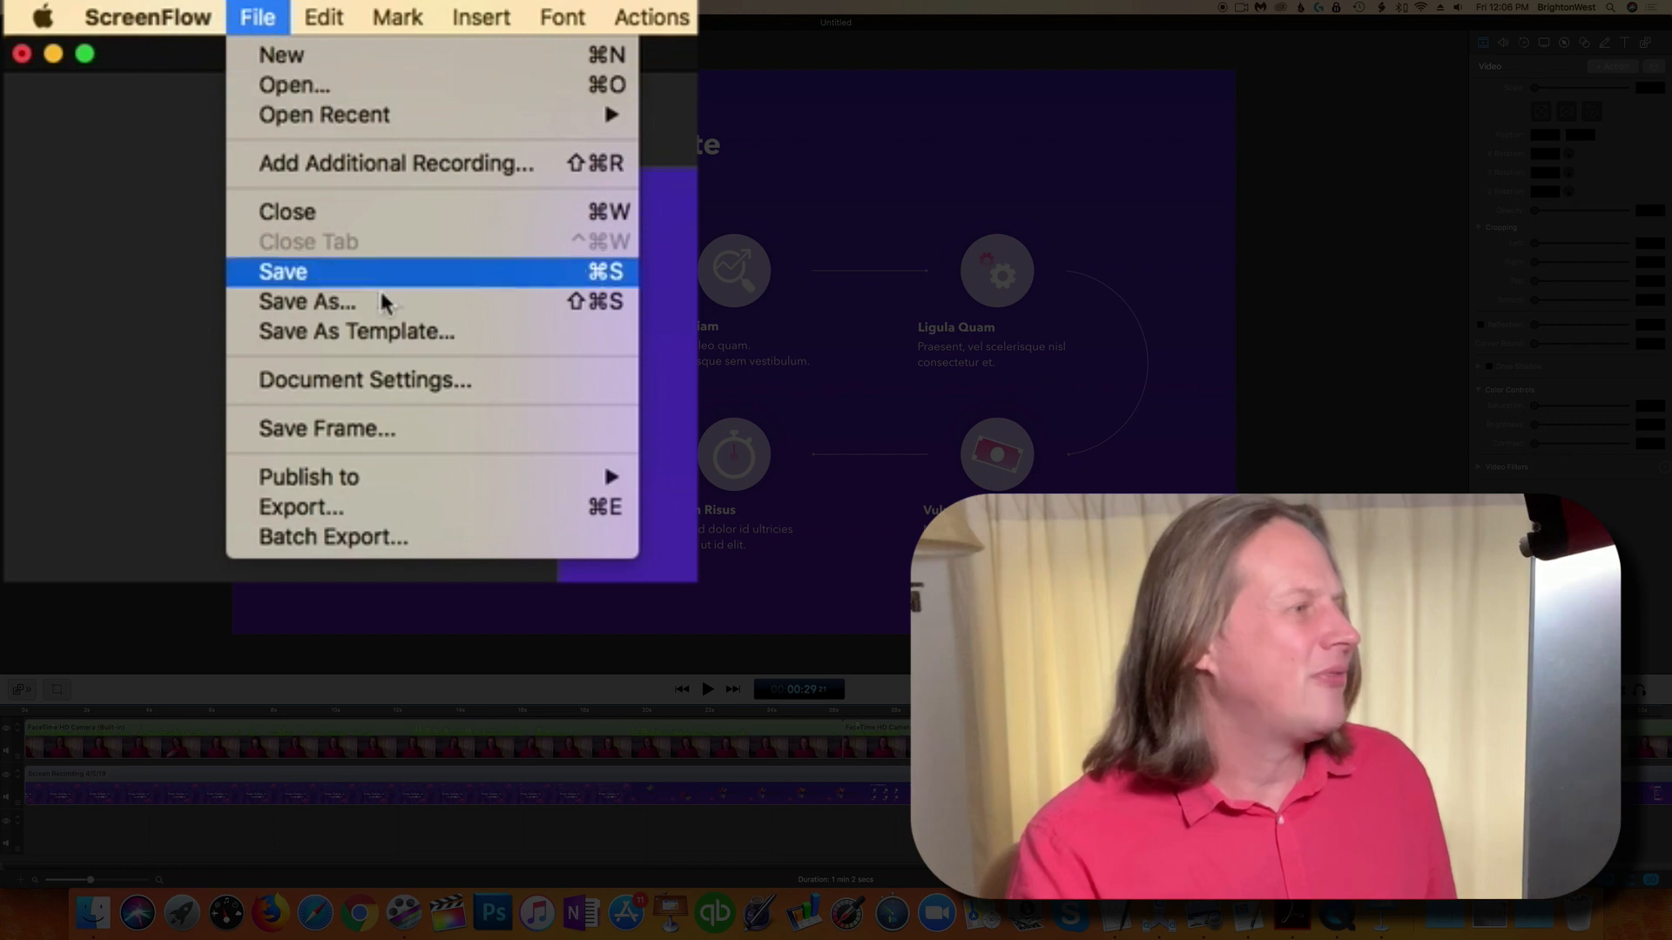
left_click(423, 507)
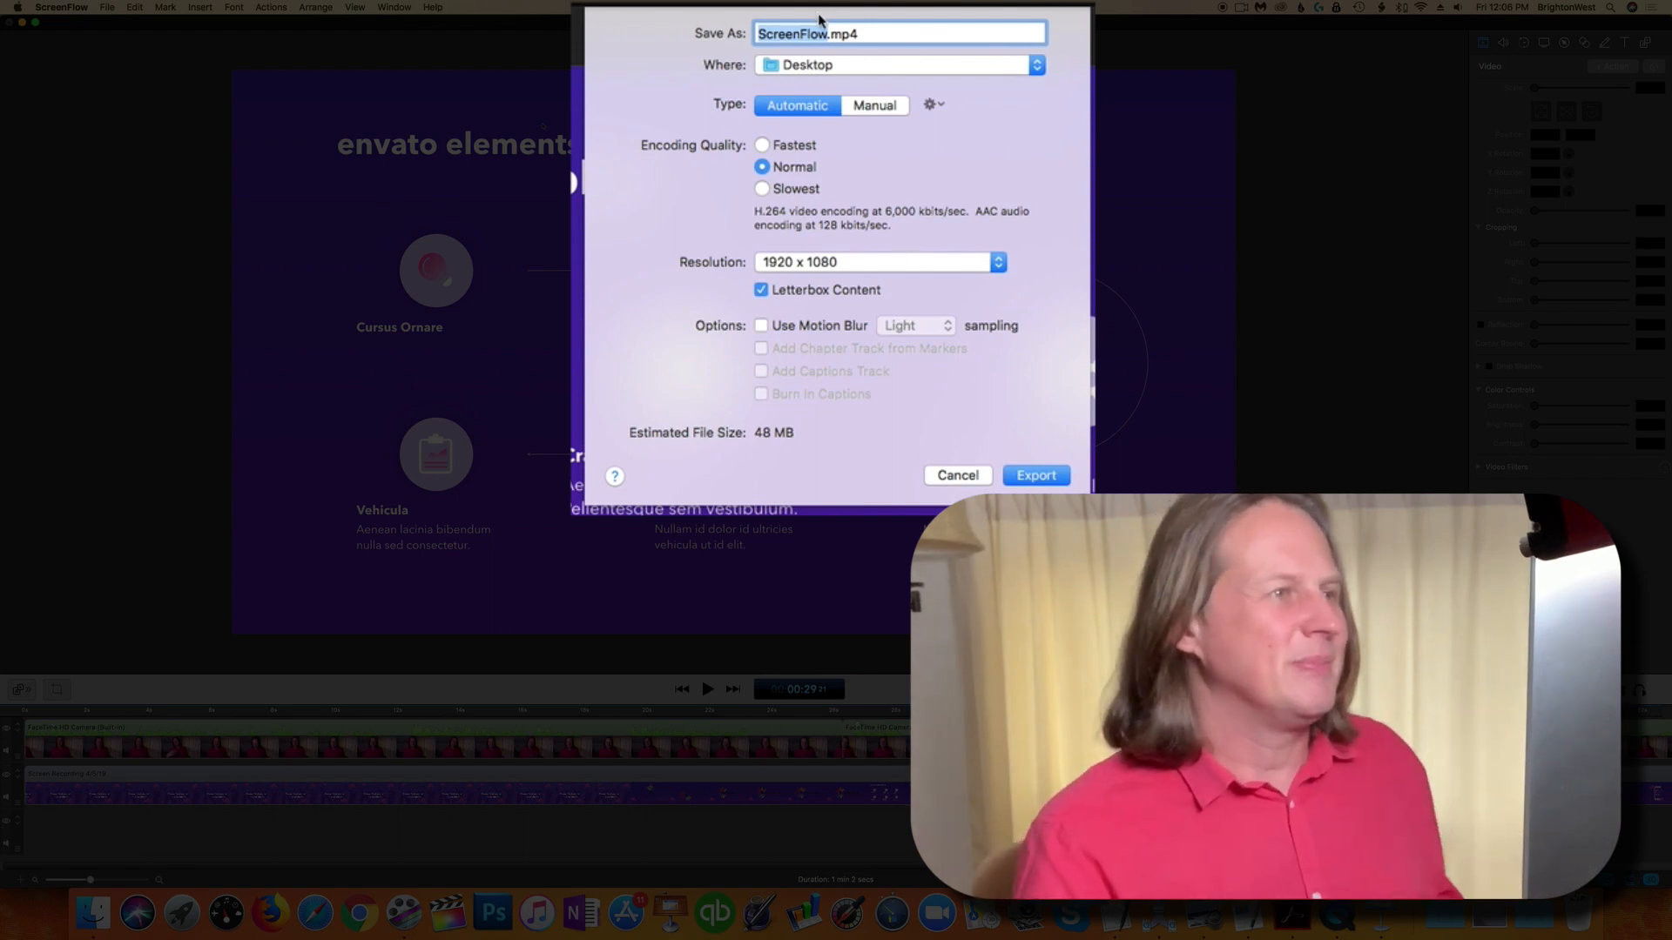
type("My Fowerpoint with me")
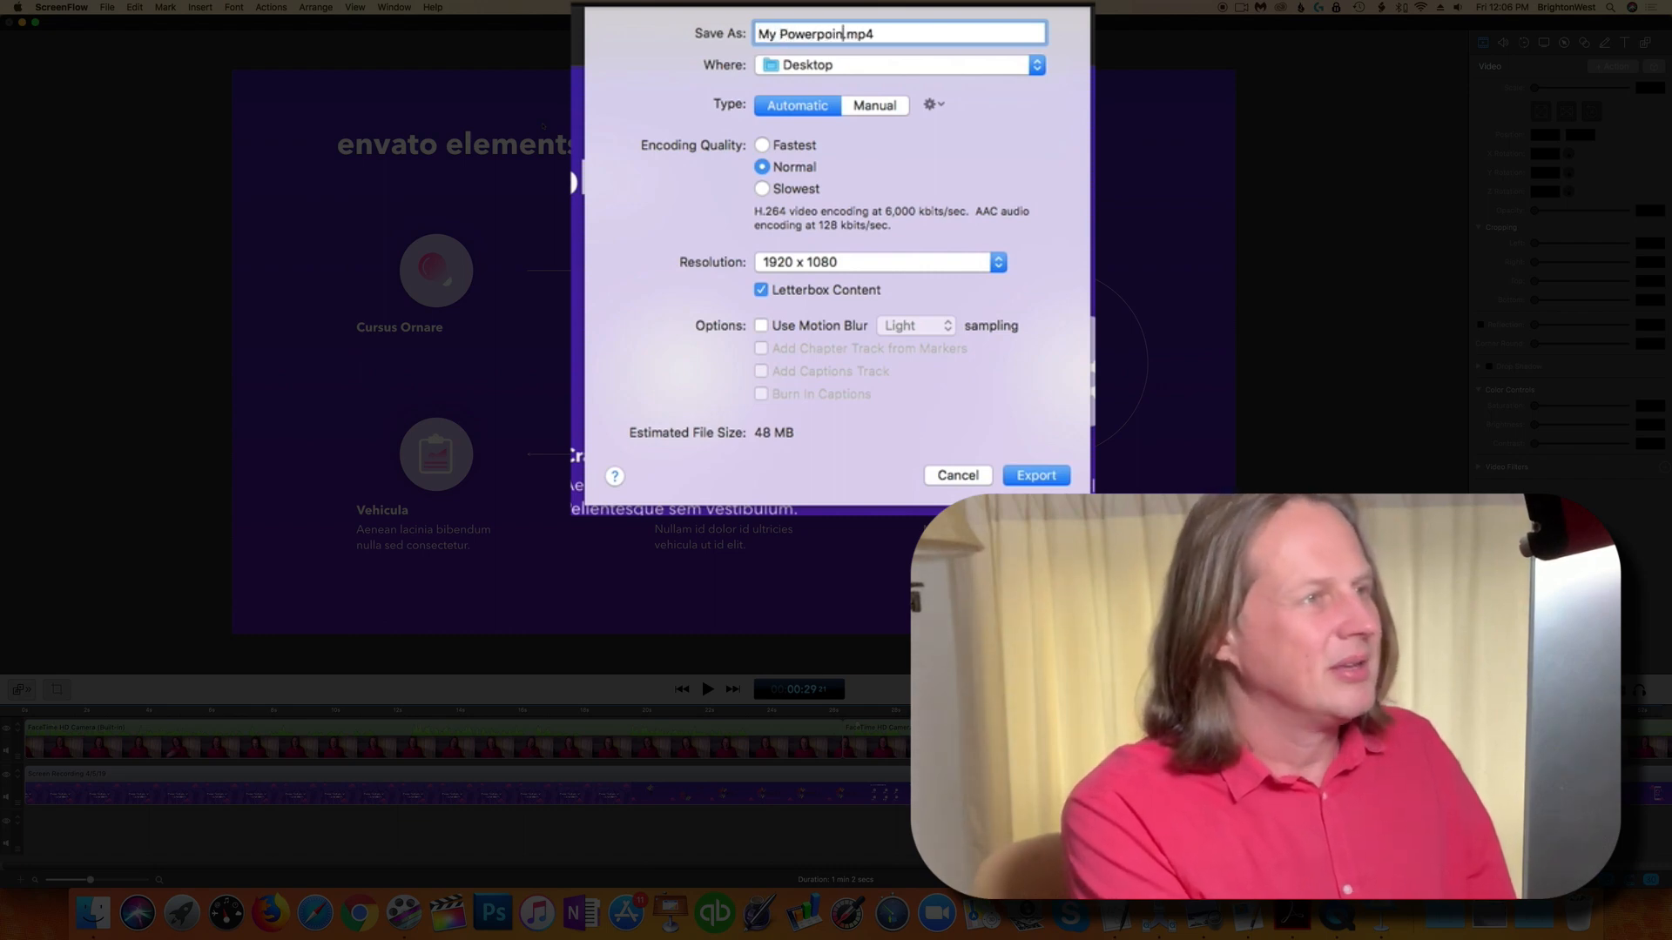
type(" in the corner")
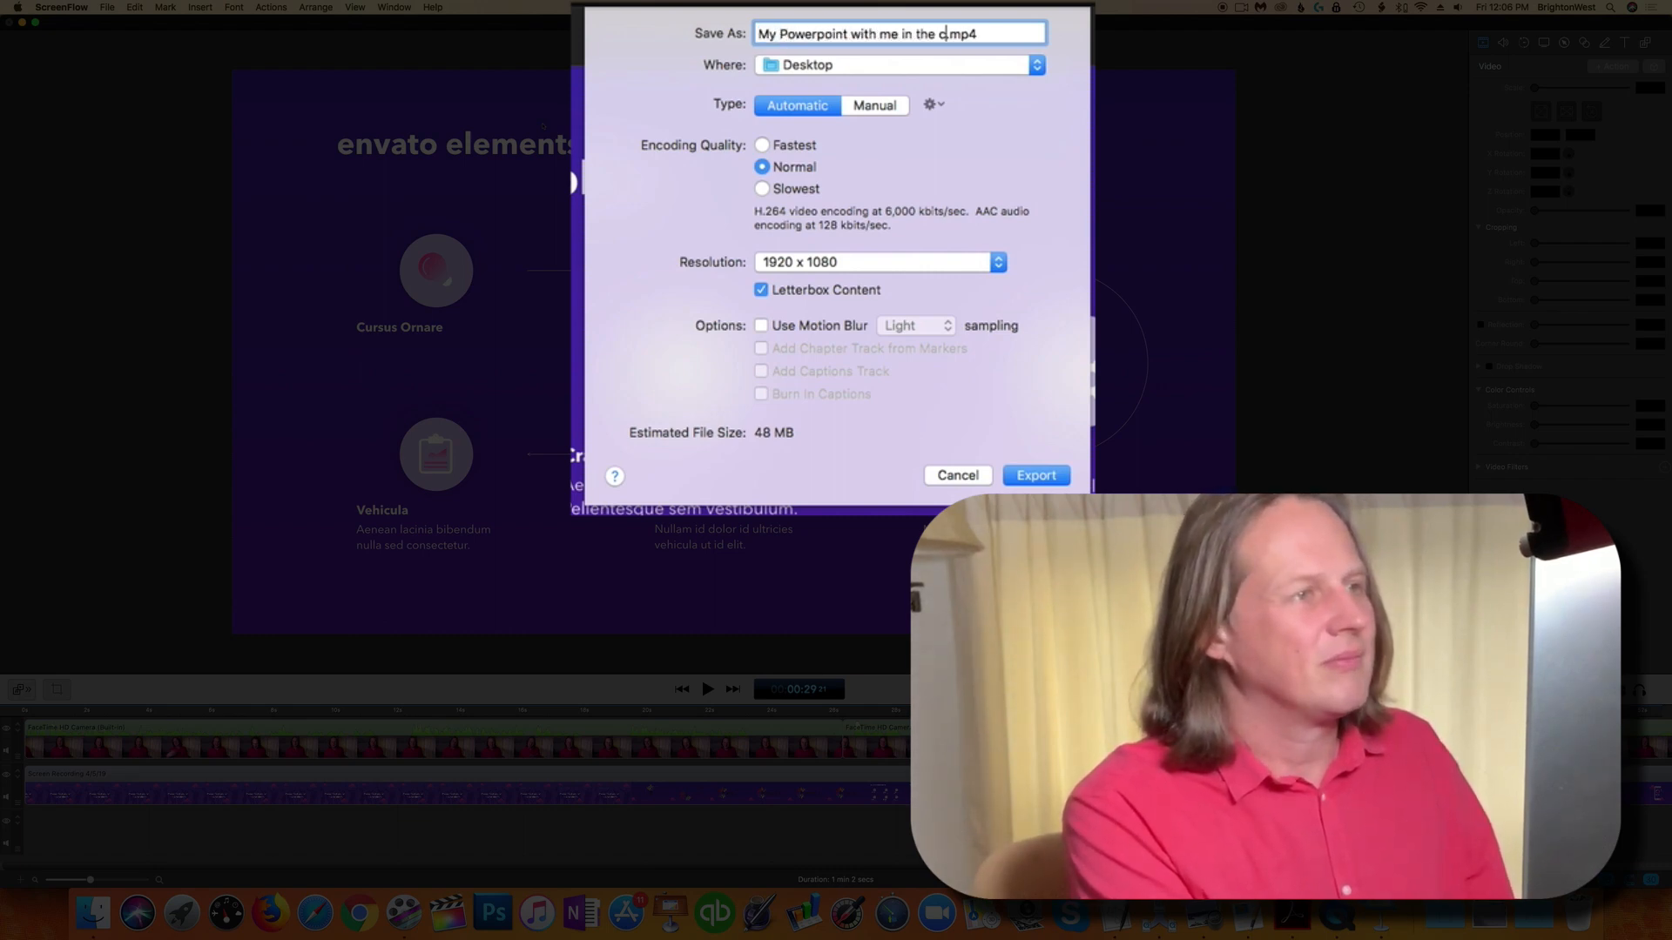
key("Return")
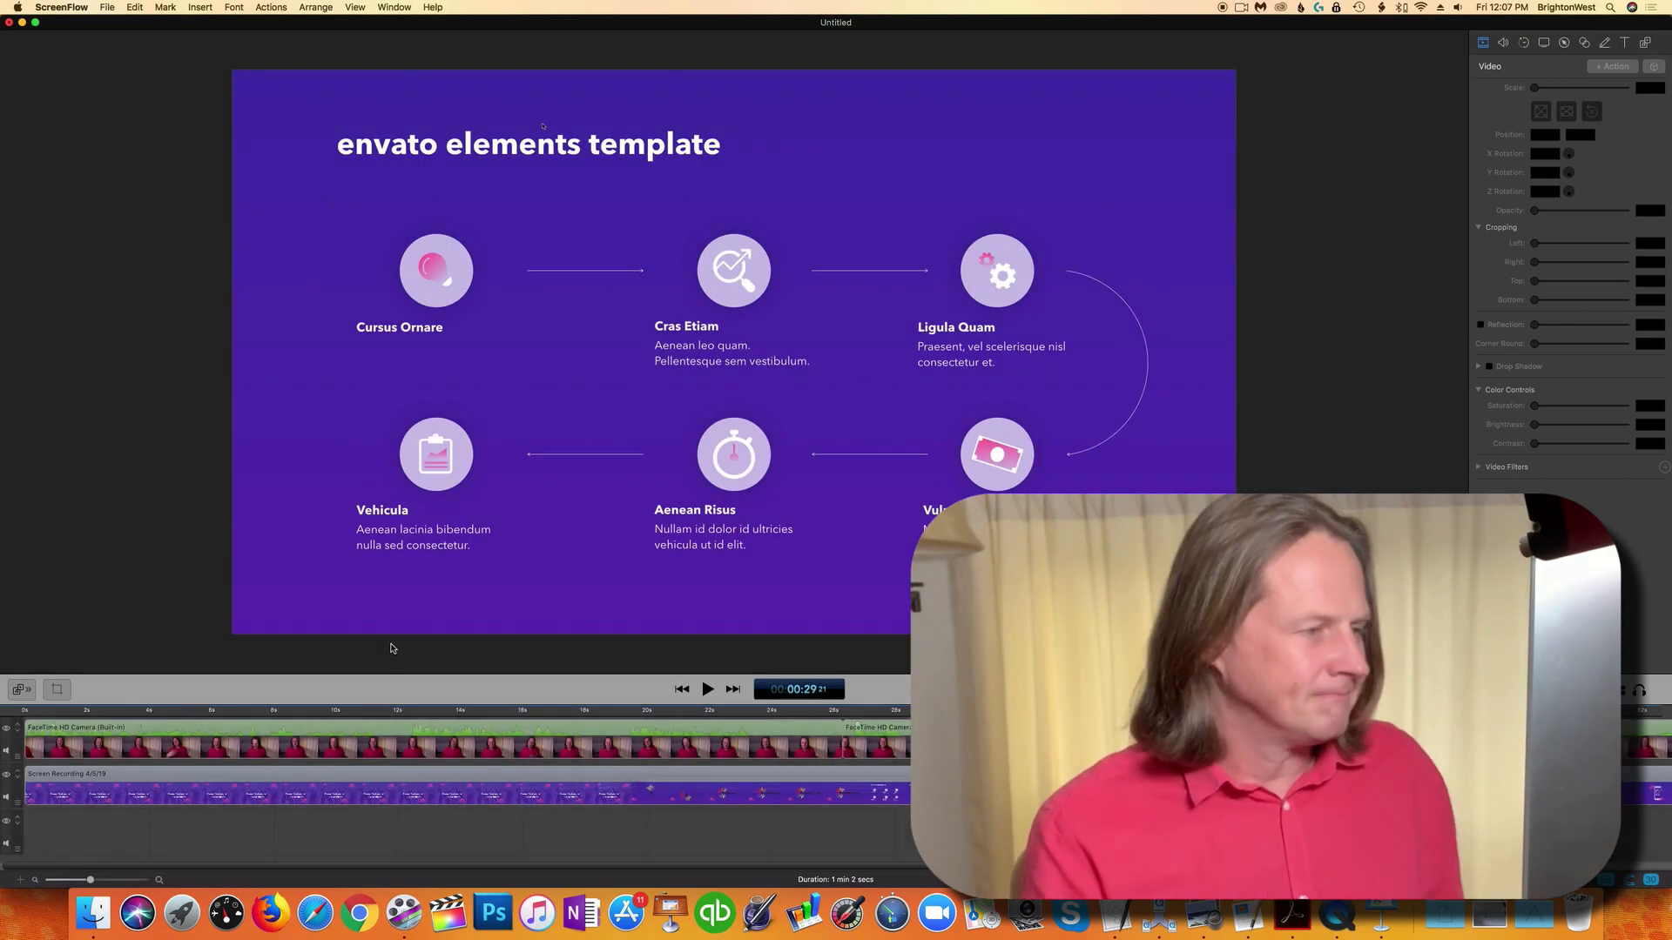
Step: Open the exported video from the Desktop folder
left_click(93, 912)
left_click(60, 193)
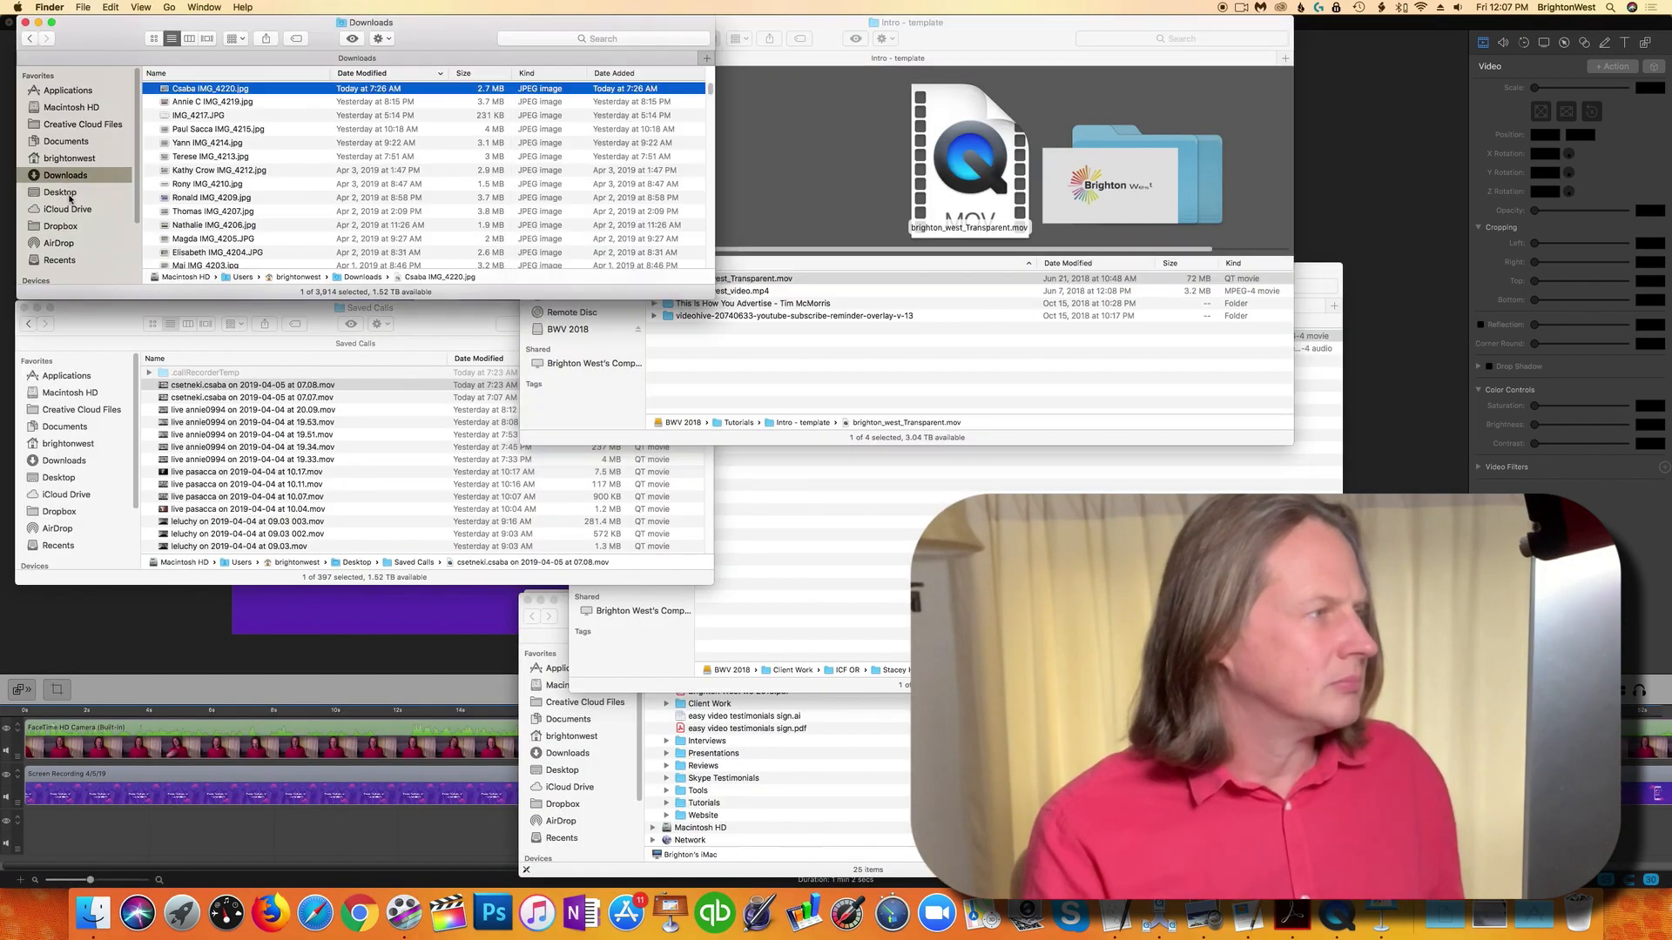
double_click(207, 89)
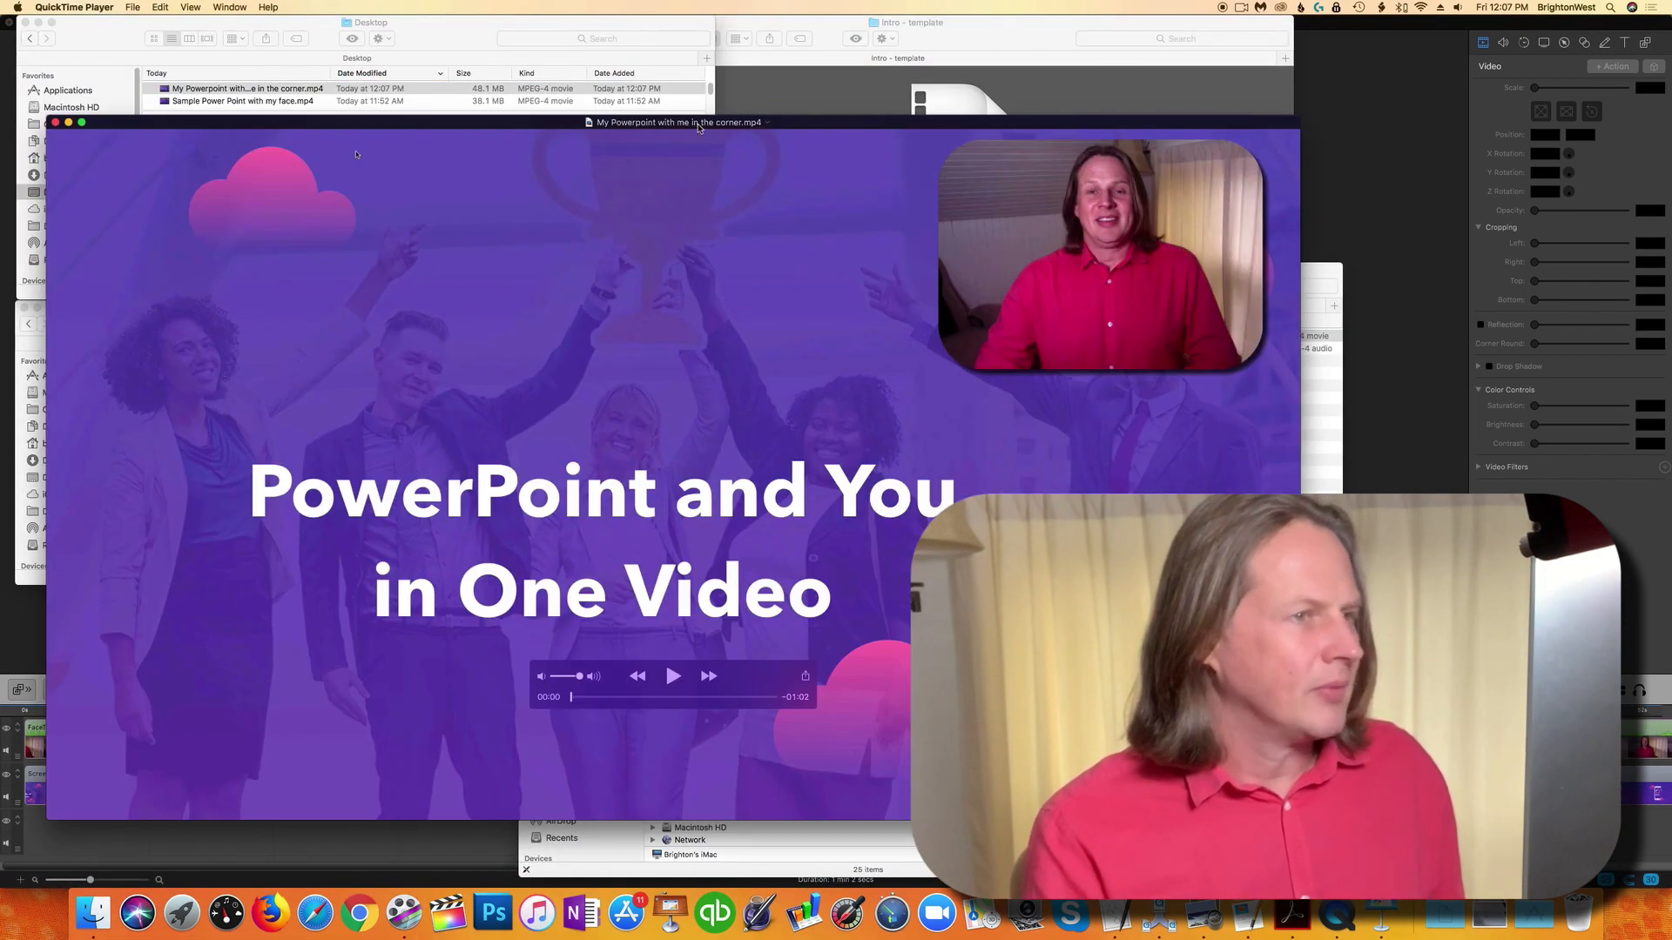
Step: Enlarge the player window and scrub through the exported video to review it
left_click_drag(698, 128, 694, 90)
left_click_drag(1294, 783, 1313, 793)
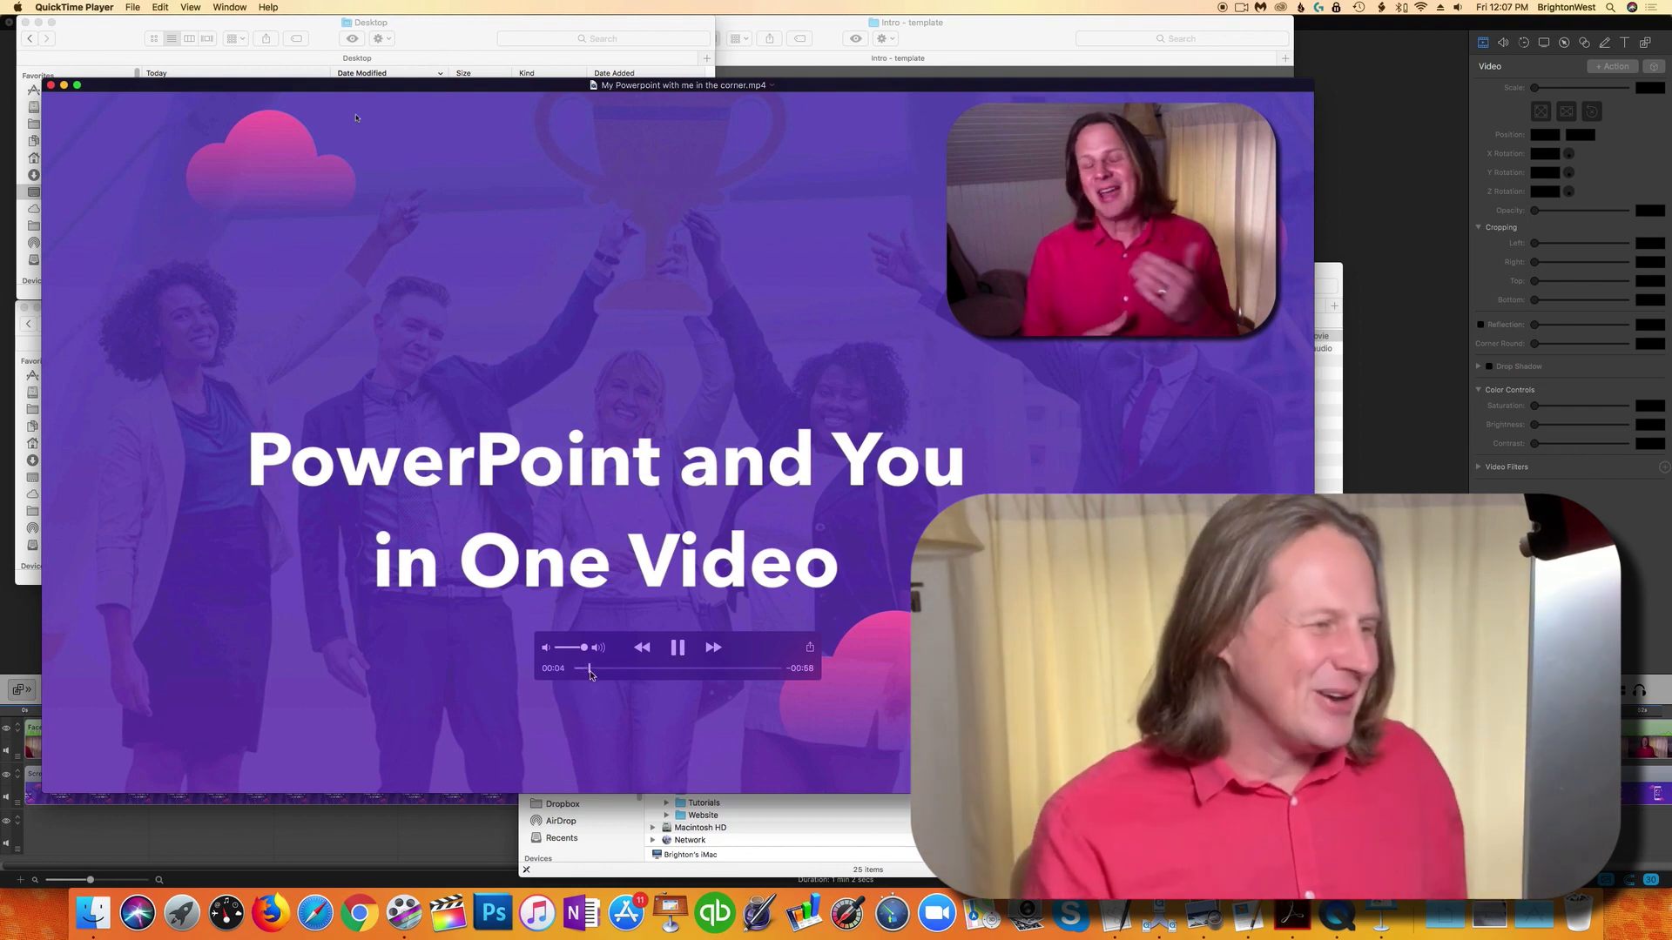
left_click_drag(590, 677, 653, 673)
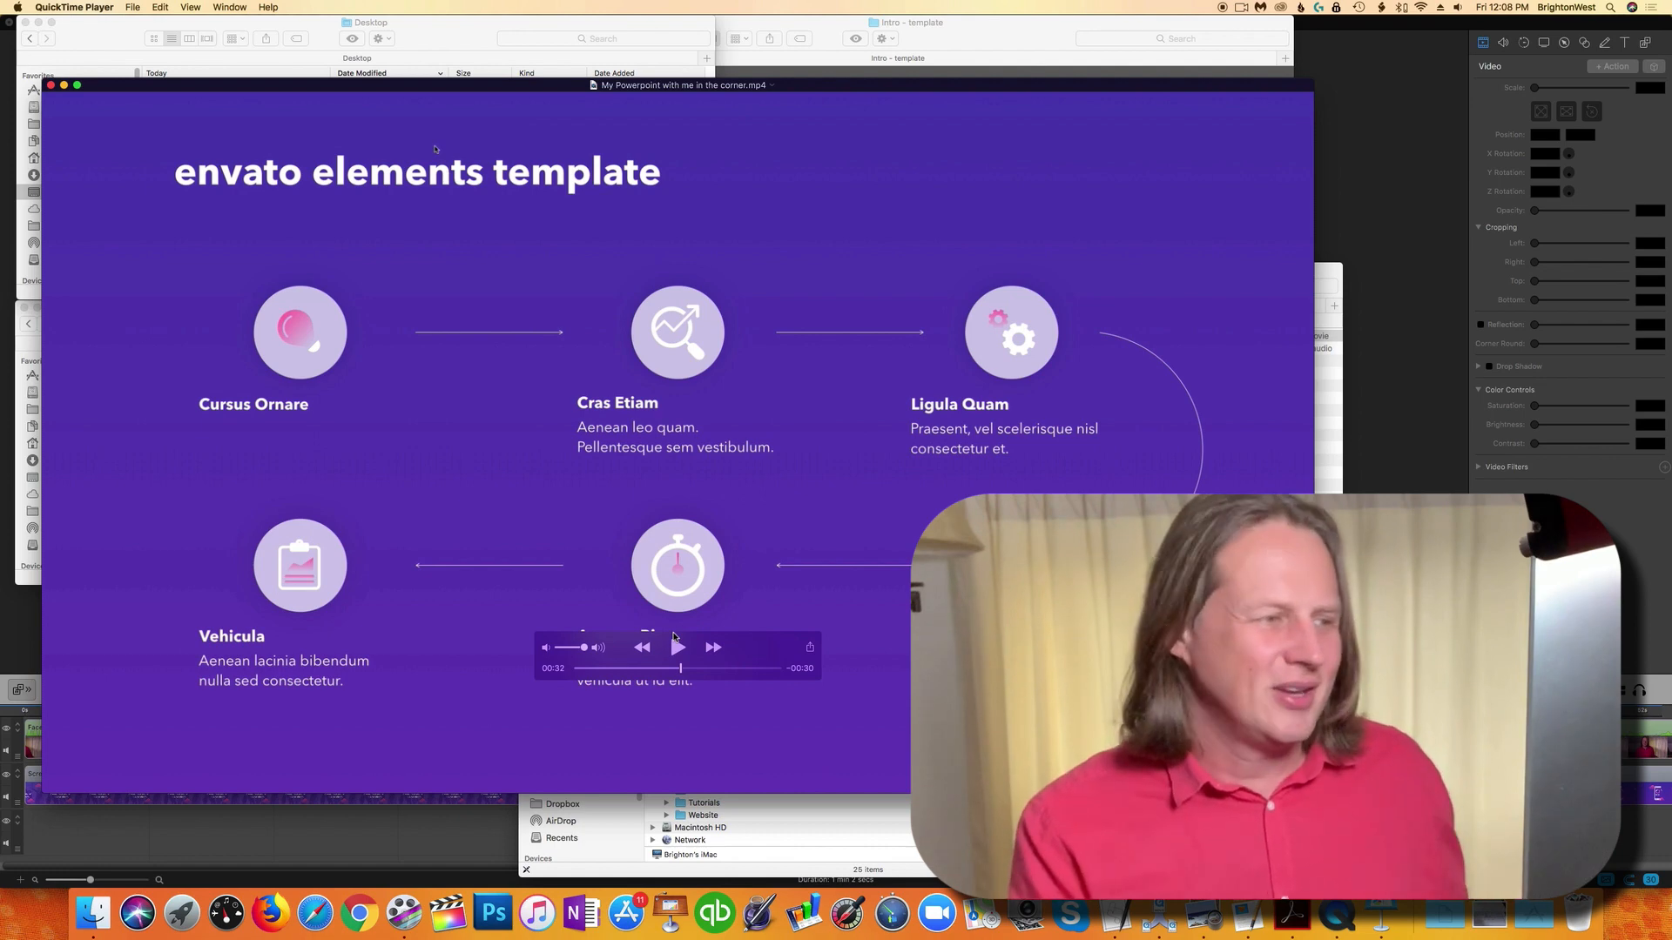
left_click(731, 668)
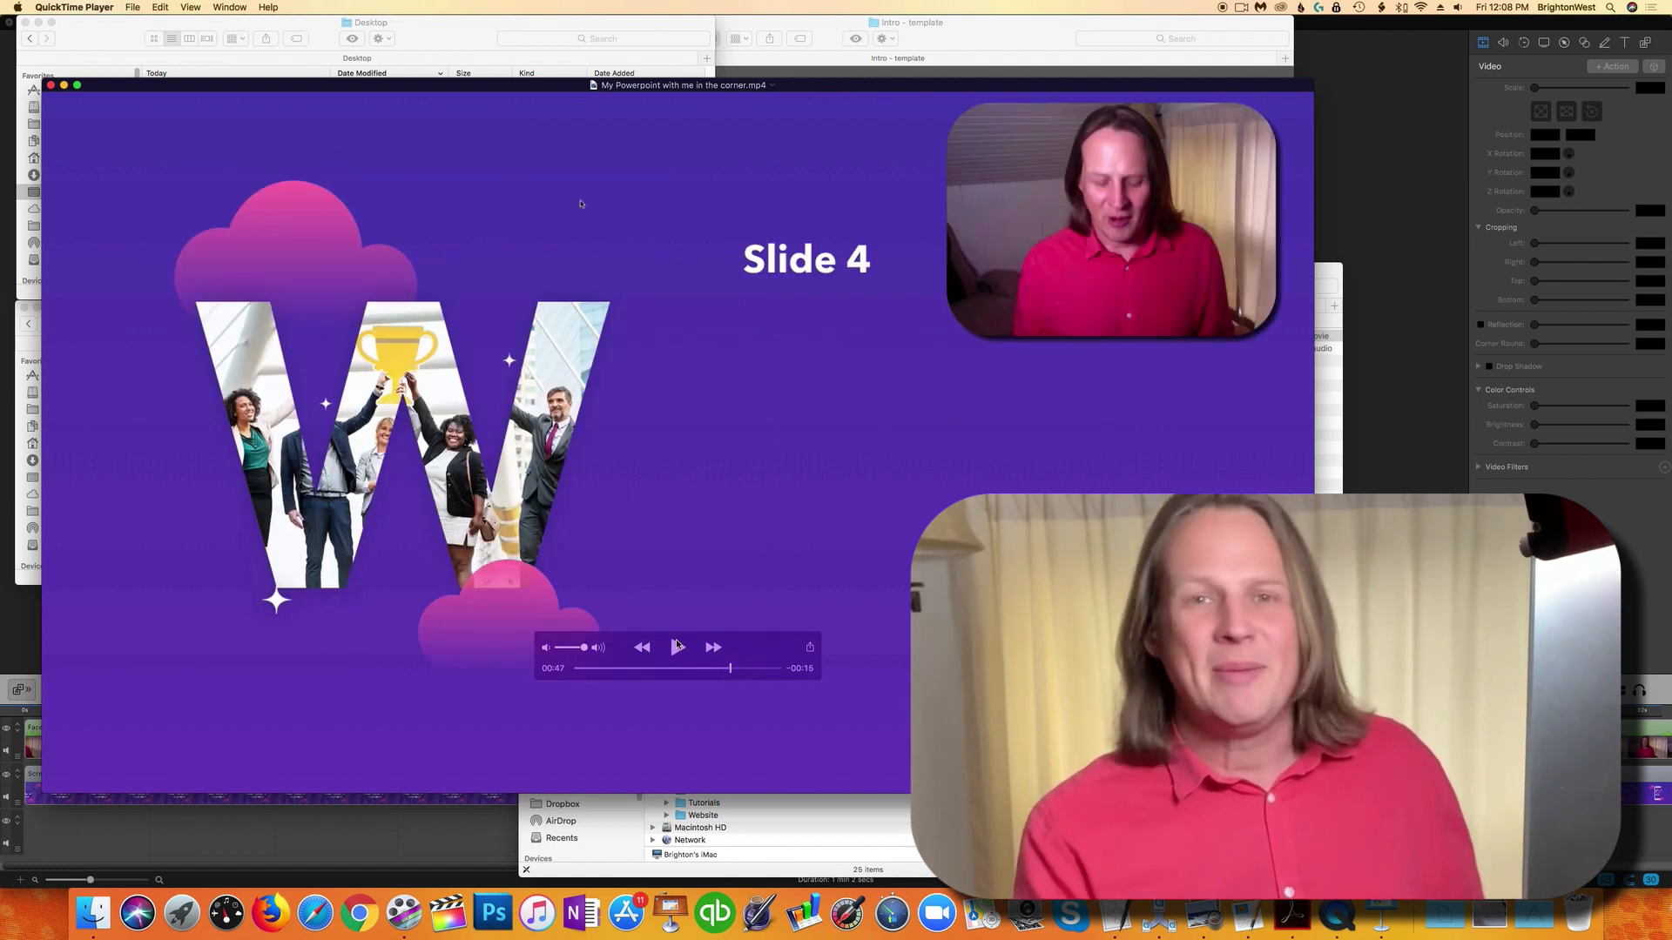